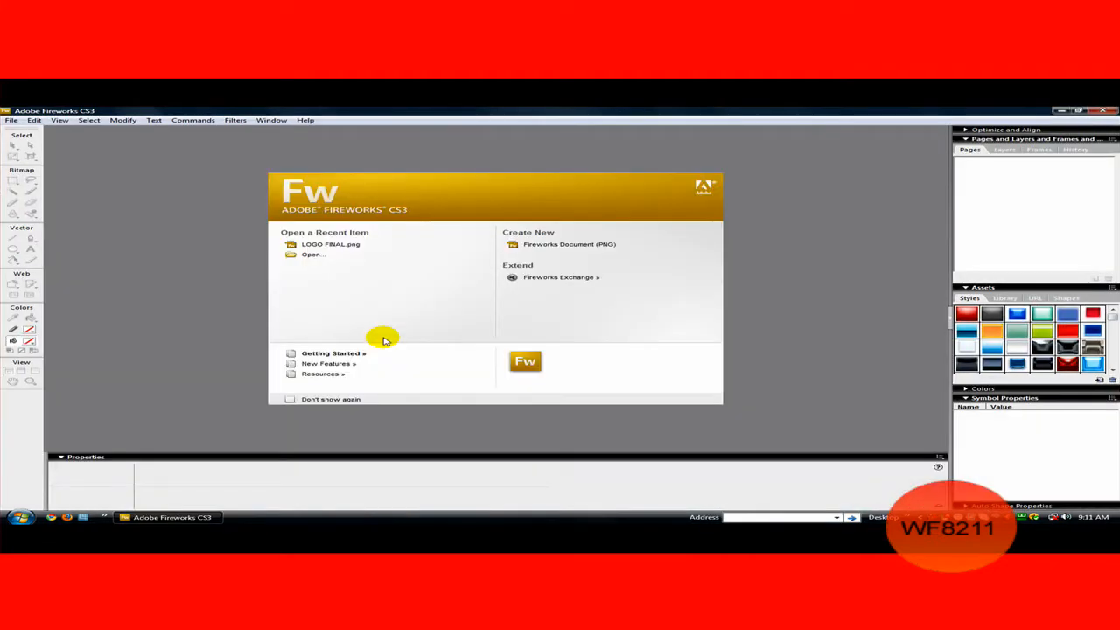
Create a new 100 by 100 pixel document at 72 pixels/inch with a transparent canvas.
{"action": "left_click", "coordinate": [9, 121]}
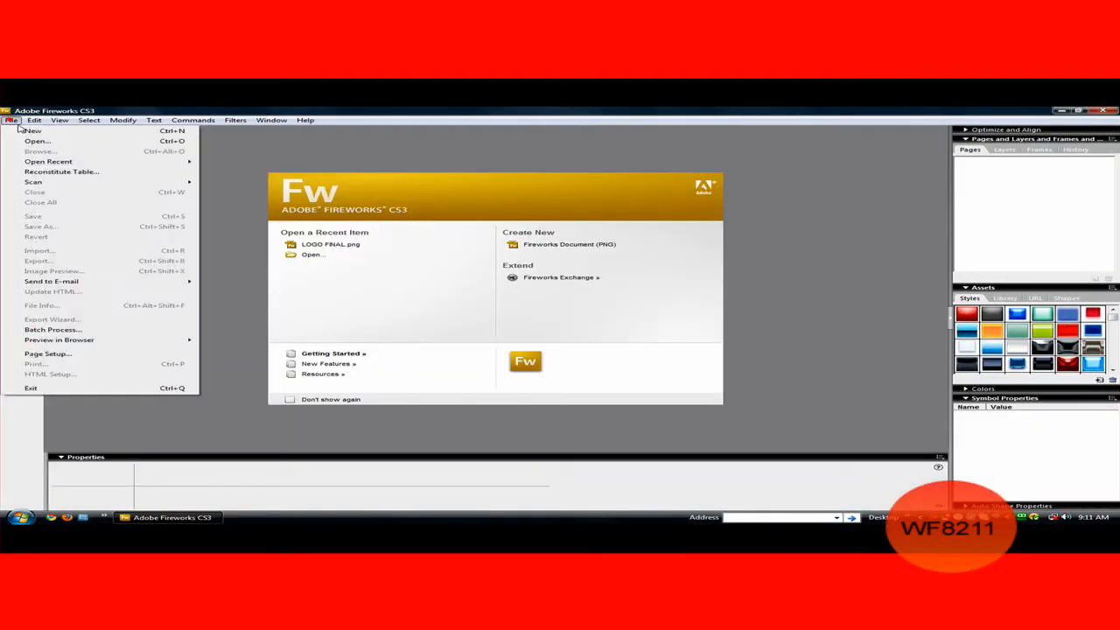
{"action": "left_click", "coordinate": [27, 131]}
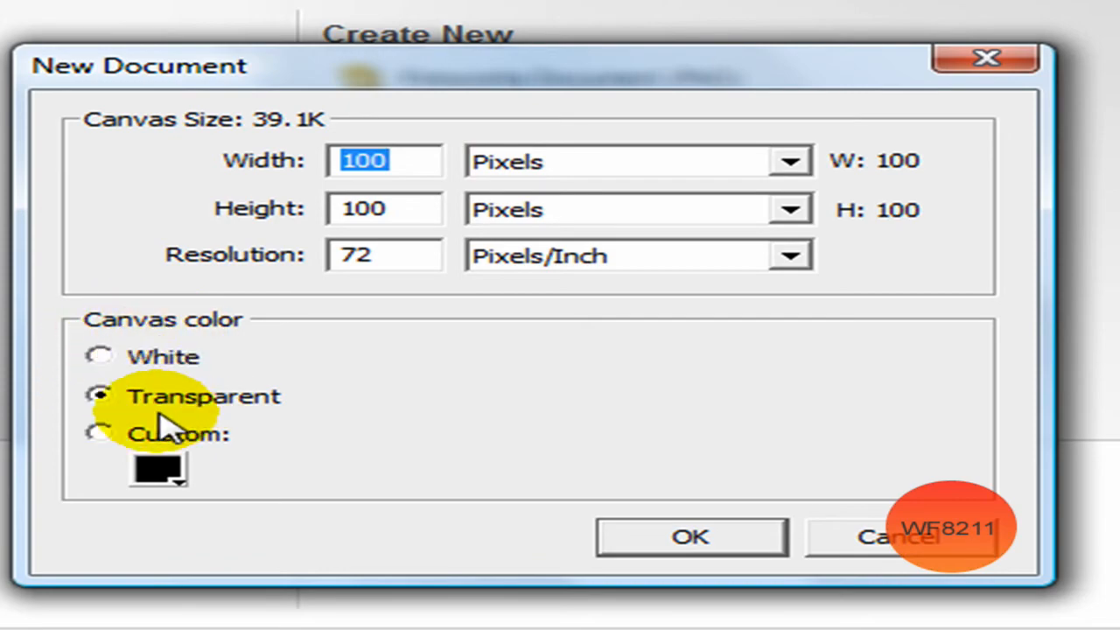
{"action": "left_click", "coordinate": [705, 535]}
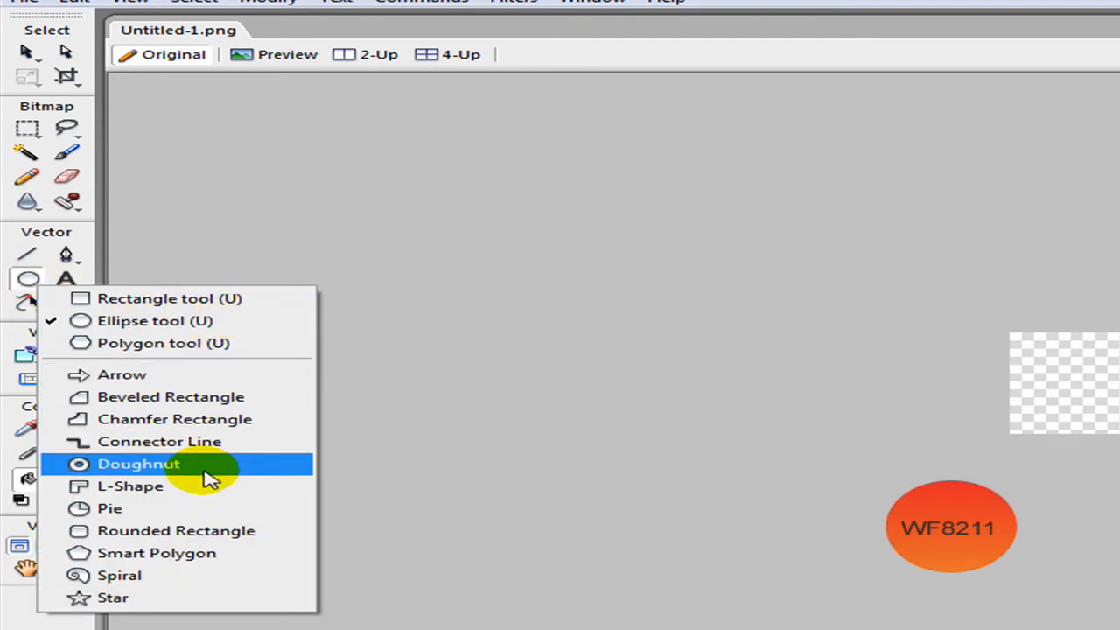
Draw a black ellipse filling most of the canvas with the Ellipse tool and try to reposition it.
{"action": "left_click", "coordinate": [201, 324]}
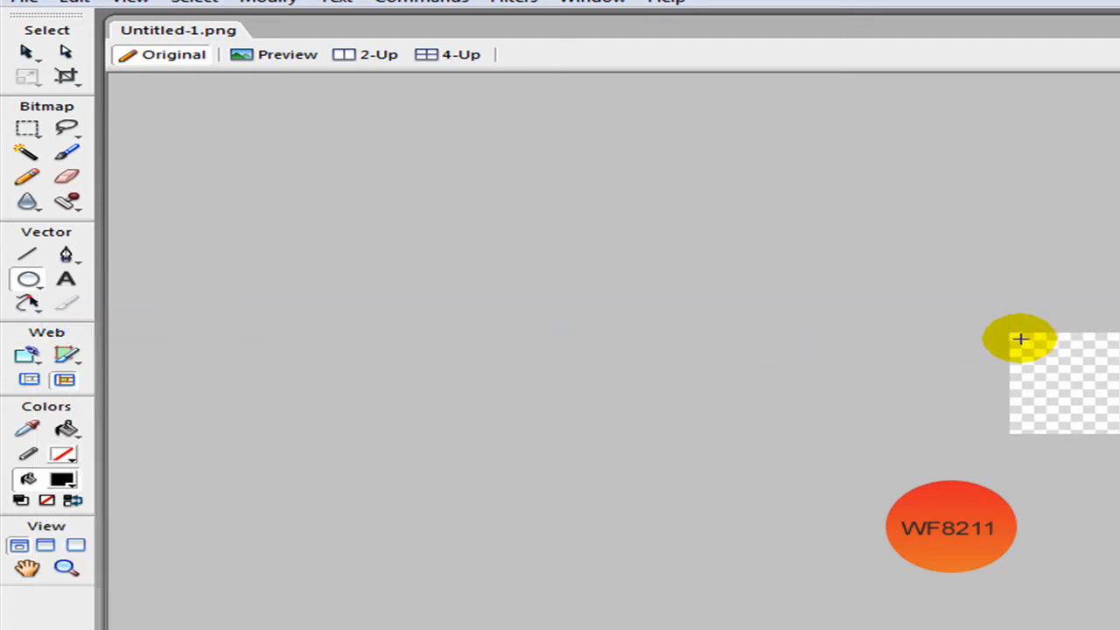
{"action": "left_click_drag", "start_coordinate": [1017, 337], "coordinate": [1119, 426]}
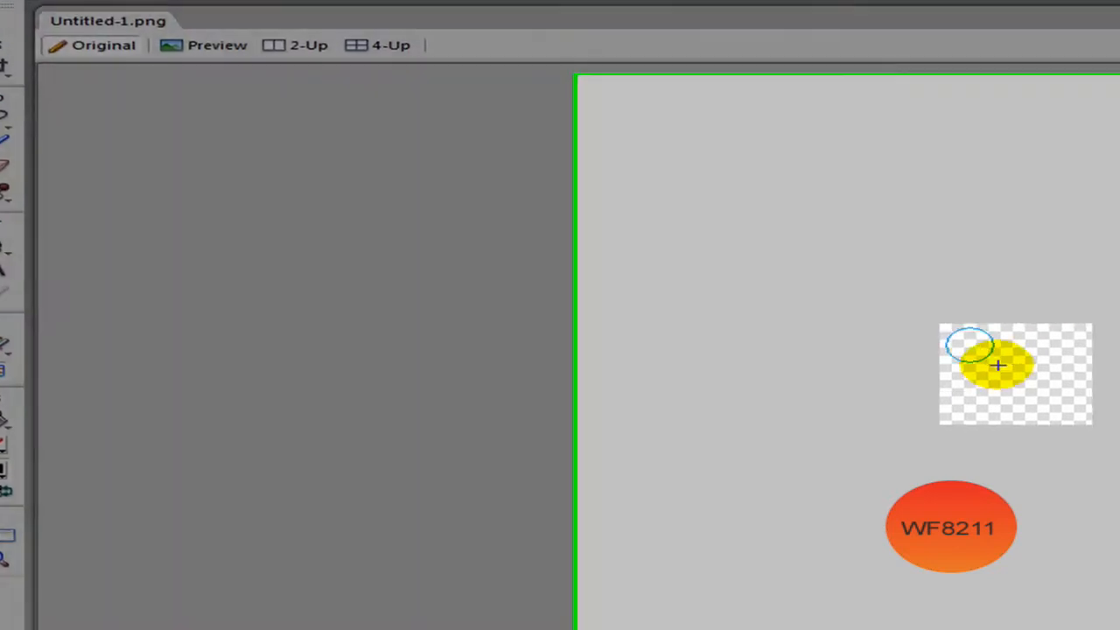
{"action": "left_click_drag", "start_coordinate": [512, 341], "coordinate": [517, 341]}
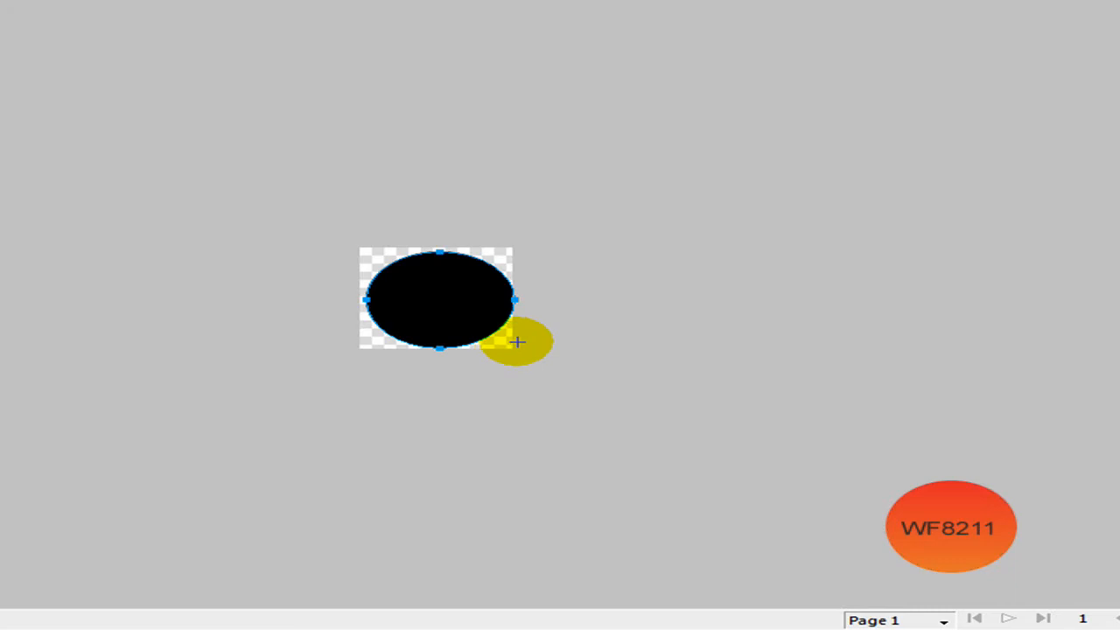
{"action": "left_click", "coordinate": [456, 292]}
{"action": "left_click_drag", "start_coordinate": [427, 292], "coordinate": [353, 292]}
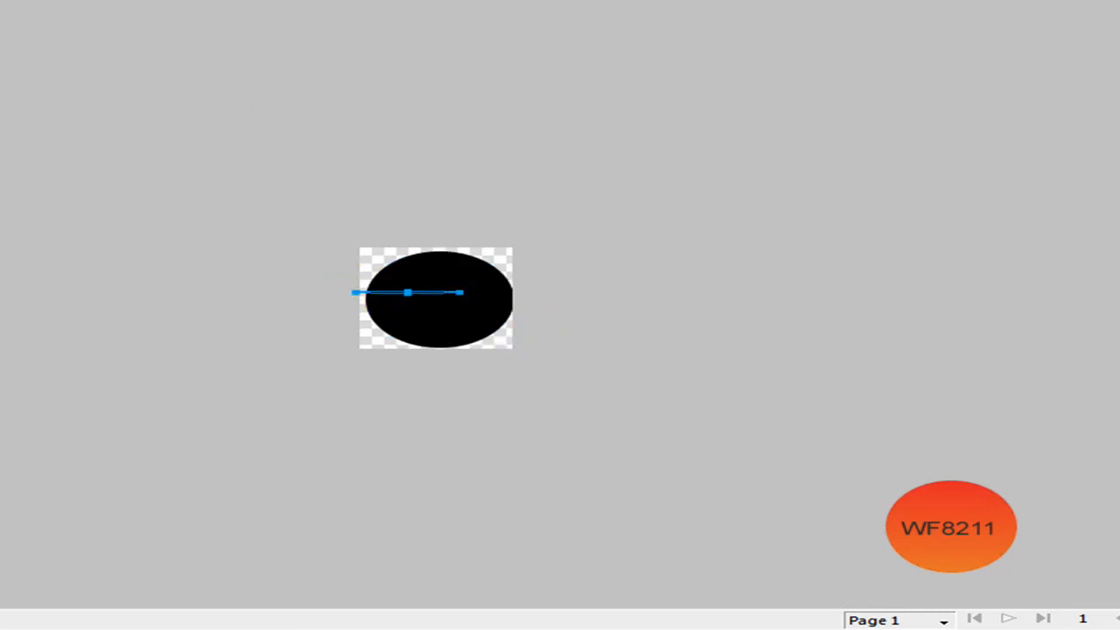
Create another 100 by 100 pixel transparent document and draw a black ellipse across nearly the whole canvas.
{"action": "key", "text": "ctrl+n"}
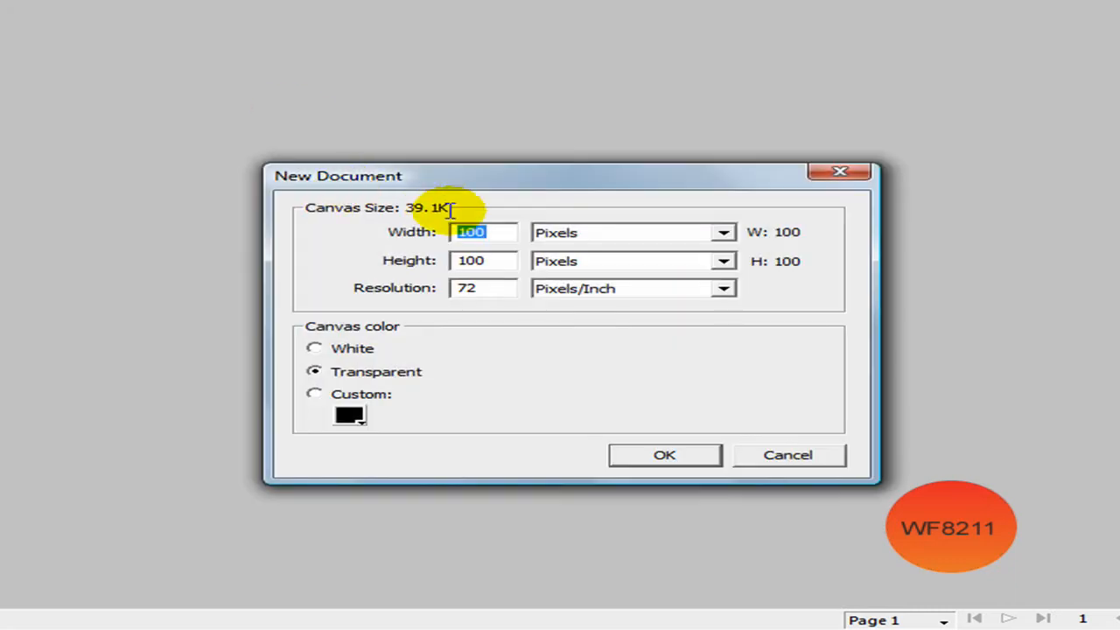
{"action": "left_click", "coordinate": [658, 453]}
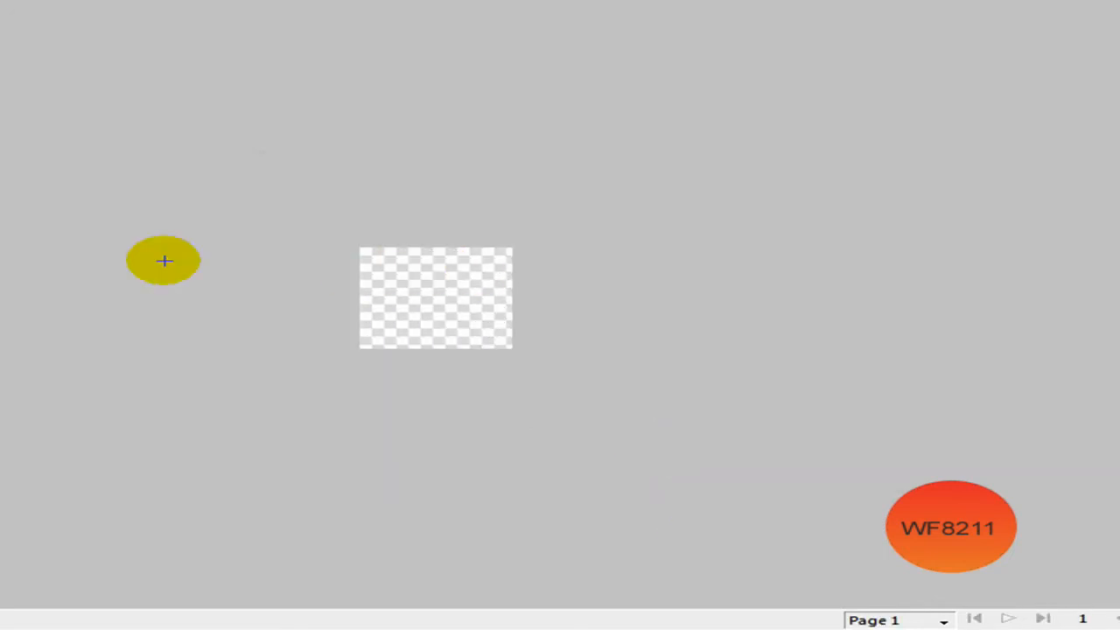
{"action": "left_click_drag", "start_coordinate": [363, 253], "coordinate": [514, 347]}
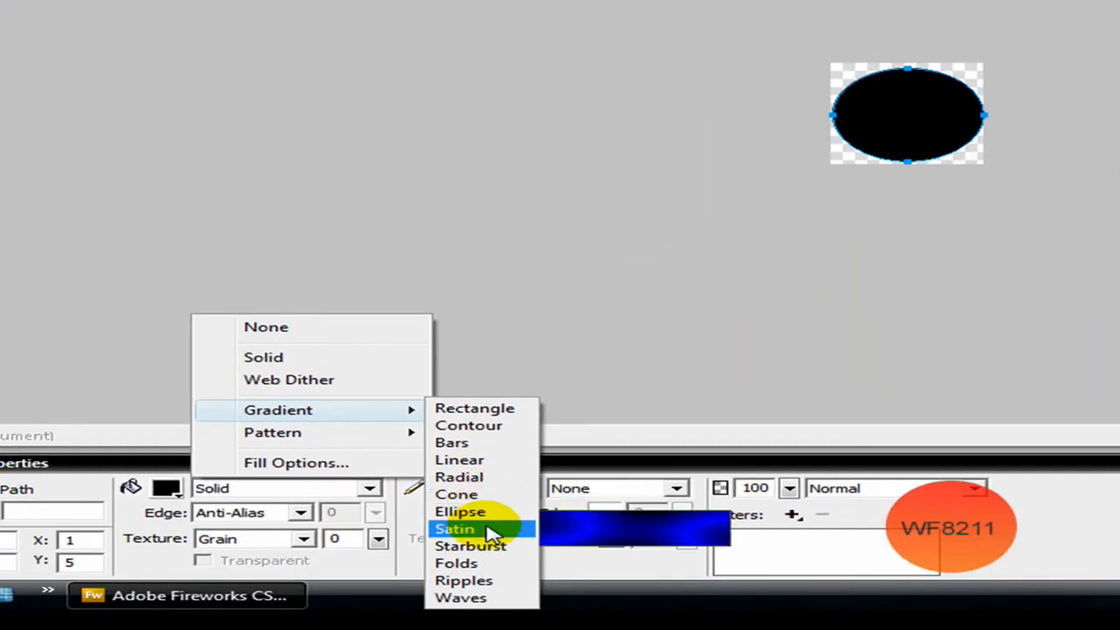
Give the ellipse a Waves gradient fill and set the gradient's first color to red.
{"action": "left_click", "coordinate": [458, 597]}
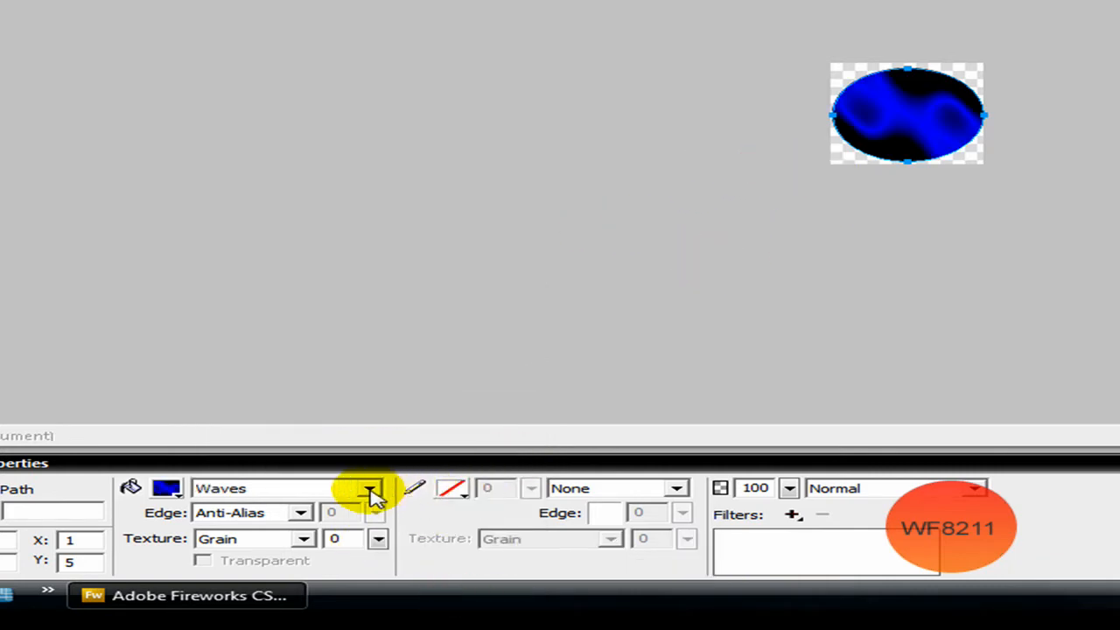
{"action": "left_click", "coordinate": [158, 494]}
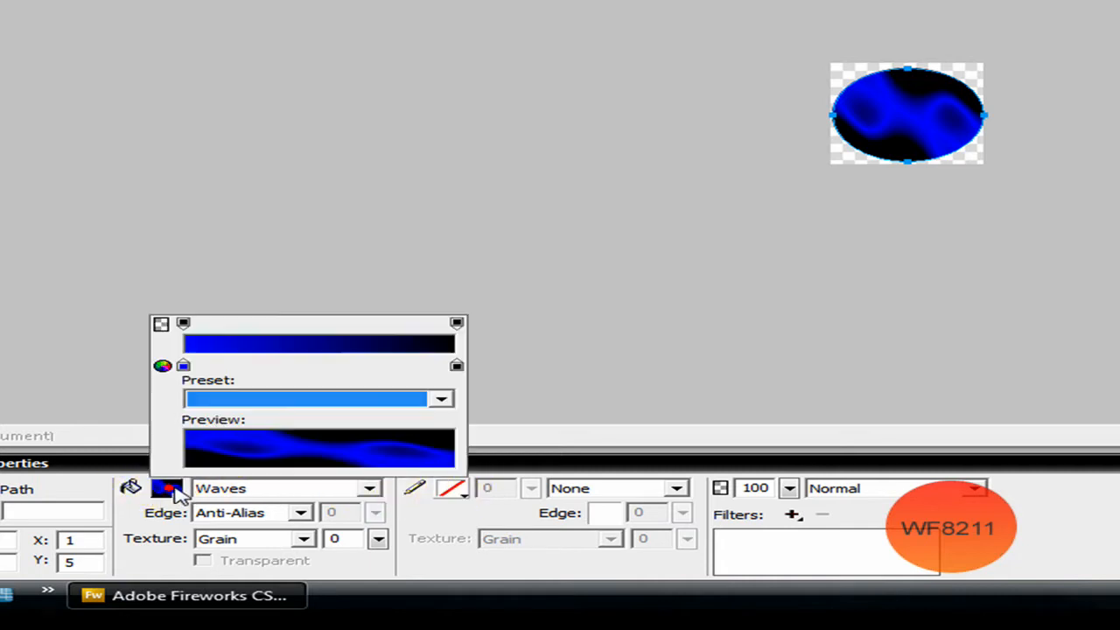
{"action": "left_click", "coordinate": [181, 366]}
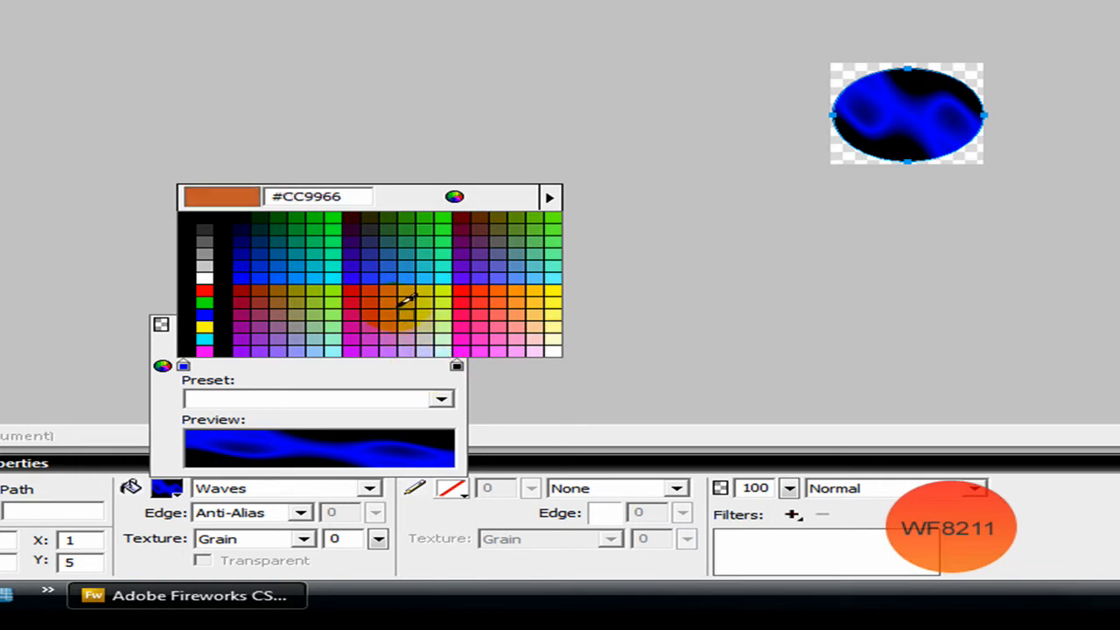
{"action": "left_click", "coordinate": [354, 288]}
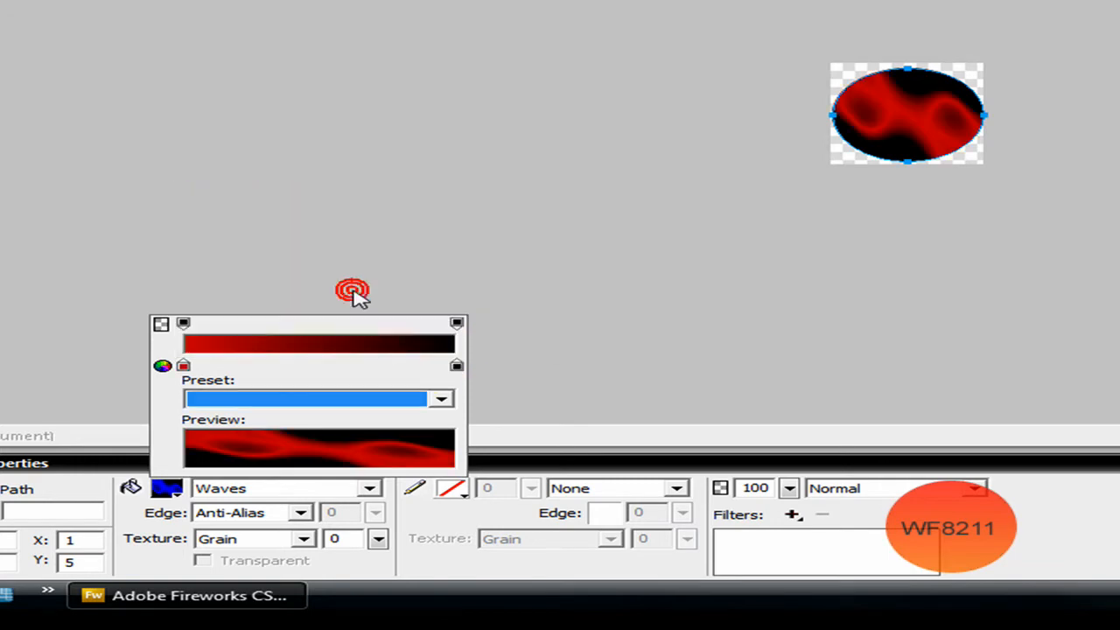
Try blue and black as the second color of the ellipse's Waves gradient.
{"action": "left_click", "coordinate": [457, 366]}
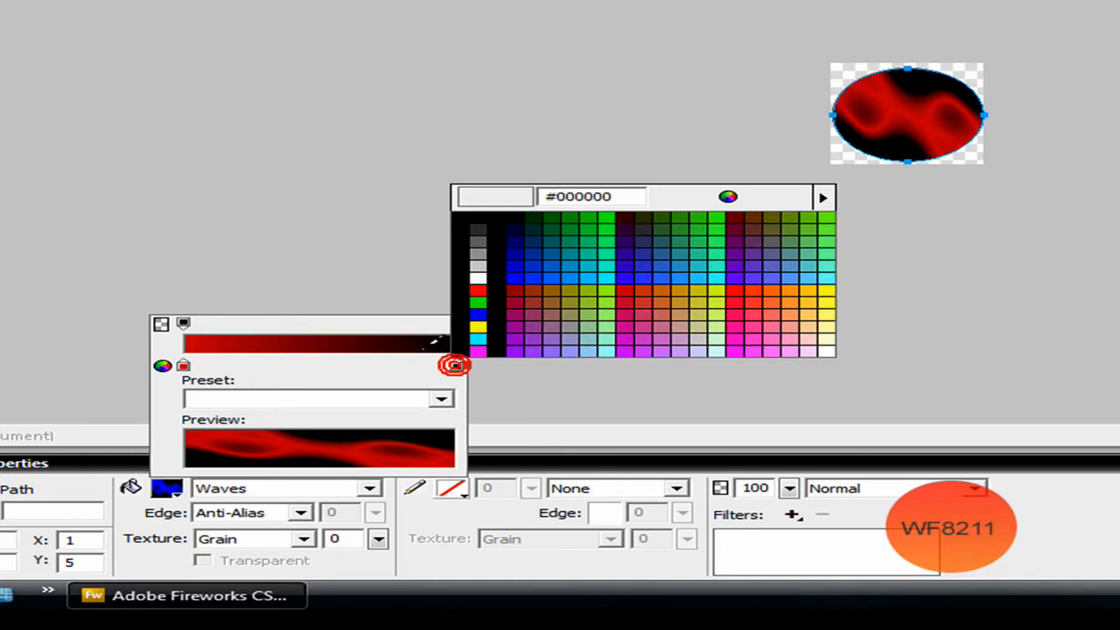
{"action": "left_click", "coordinate": [478, 312]}
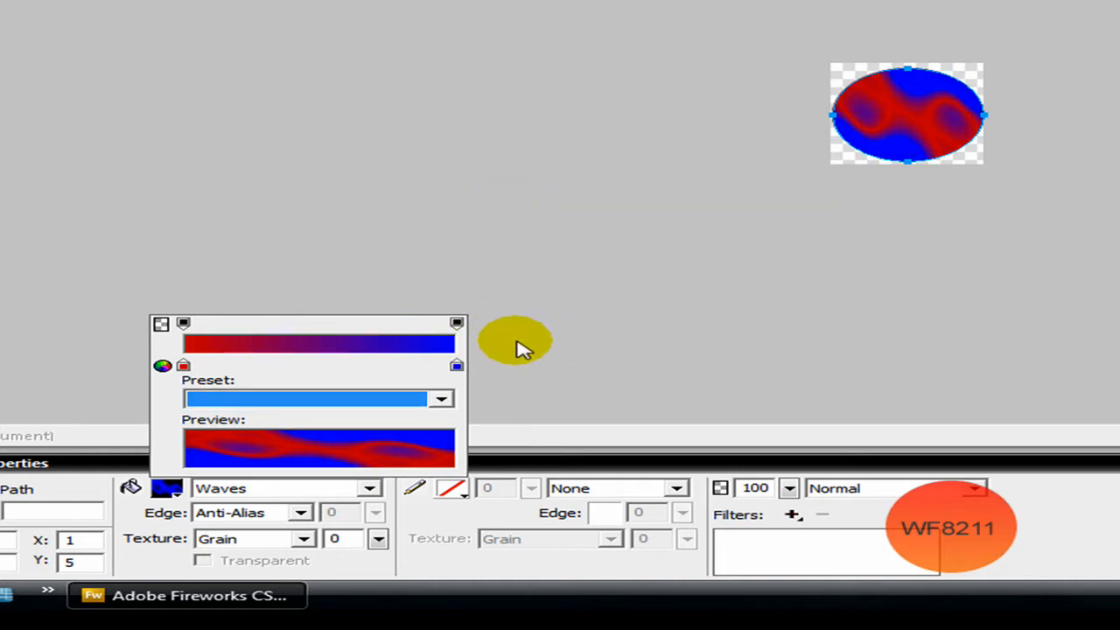
{"action": "left_click", "coordinate": [457, 366]}
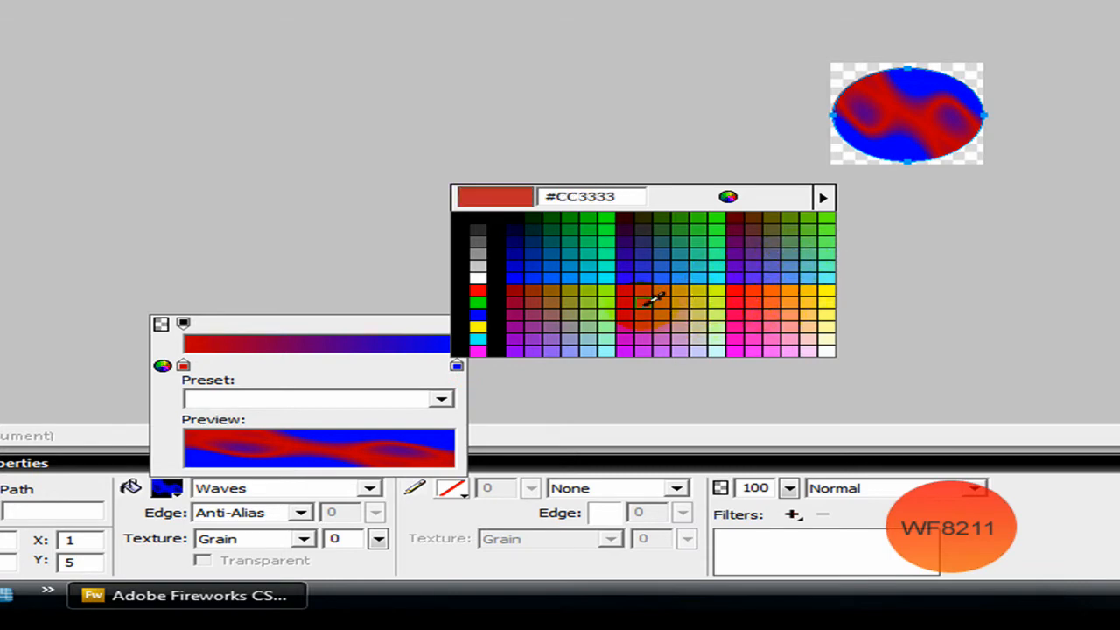
{"action": "left_click", "coordinate": [493, 277]}
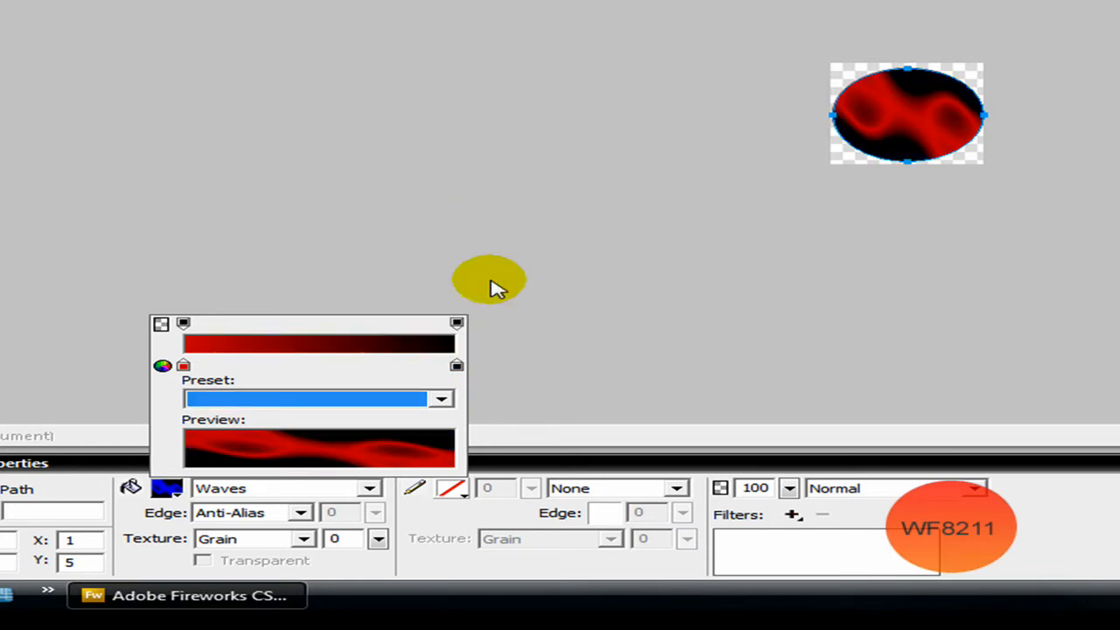
Set the gradient's second color to white and outline the ellipse with a dark blue stroke.
{"action": "left_click", "coordinate": [457, 365]}
{"action": "left_click", "coordinate": [488, 271]}
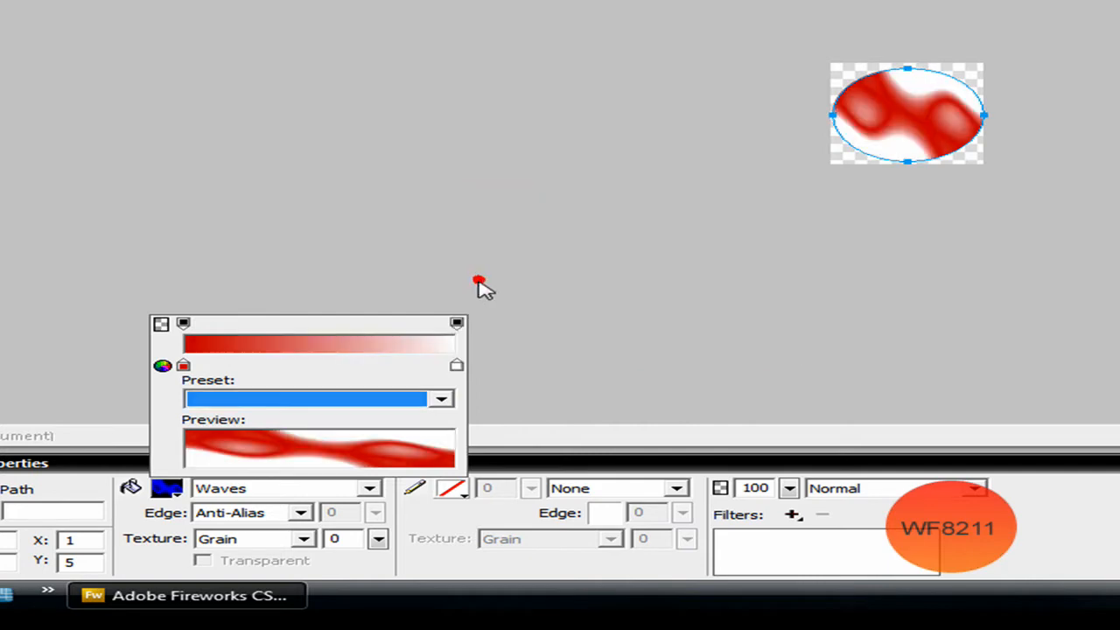
{"action": "left_click", "coordinate": [461, 165]}
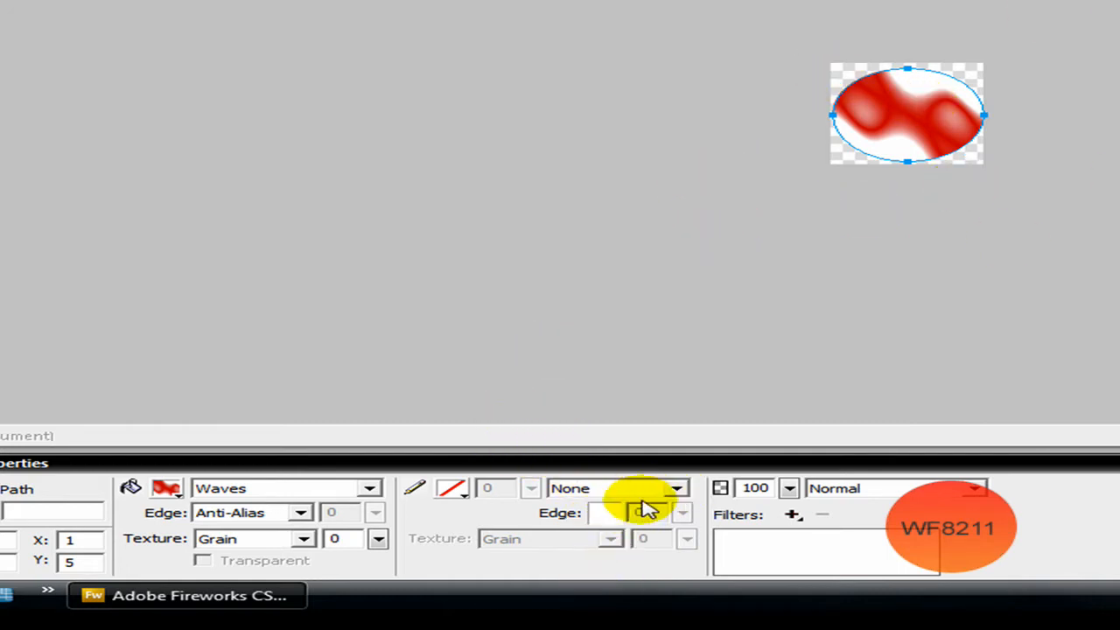
{"action": "left_click", "coordinate": [466, 499]}
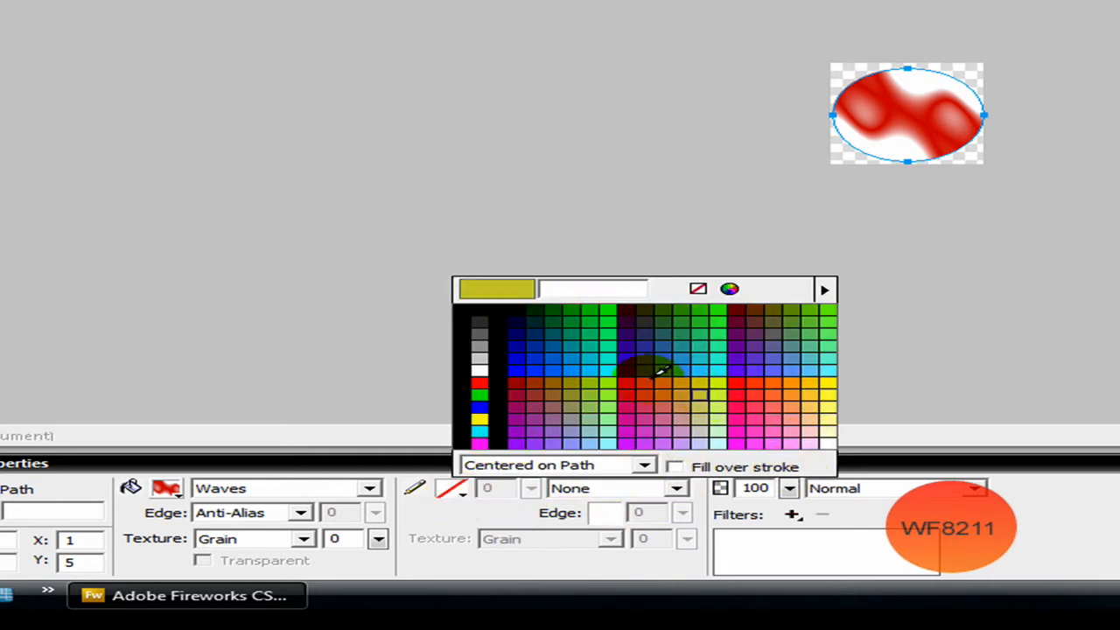
{"action": "left_click", "coordinate": [517, 331]}
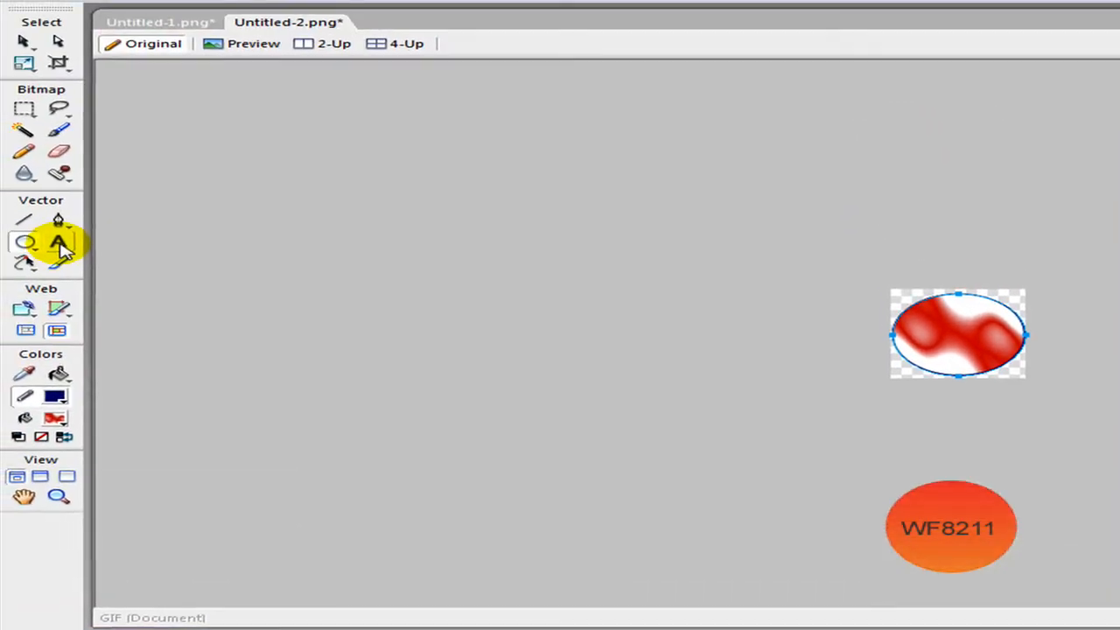
Add the text WF8211 in black across the upper half of the ellipse.
{"action": "left_click", "coordinate": [59, 244]}
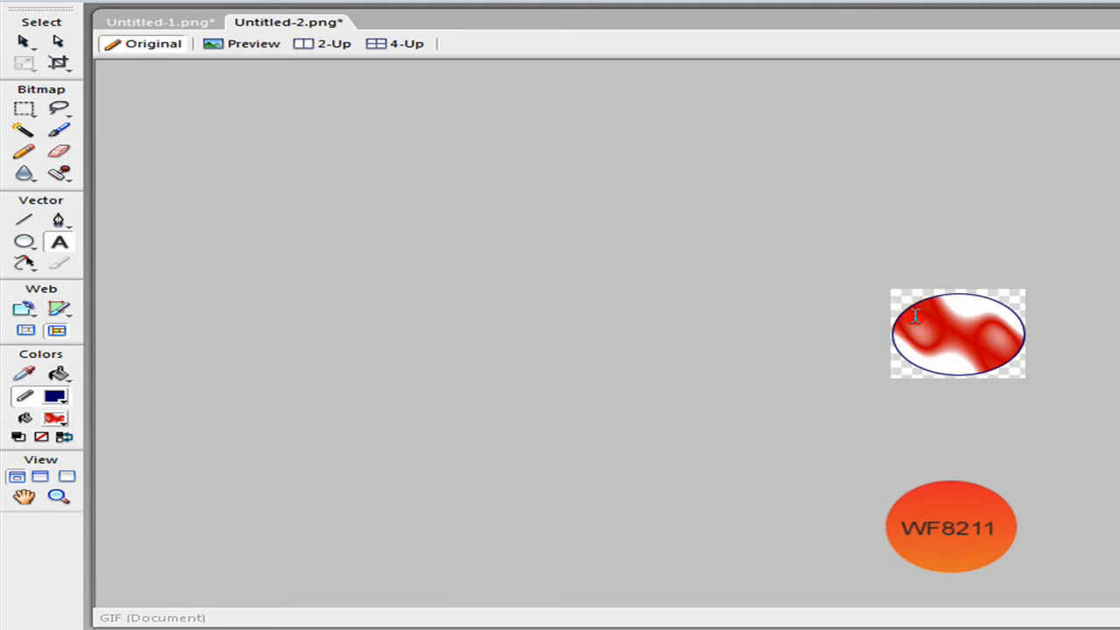
{"action": "left_click_drag", "start_coordinate": [986, 348], "coordinate": [1009, 349]}
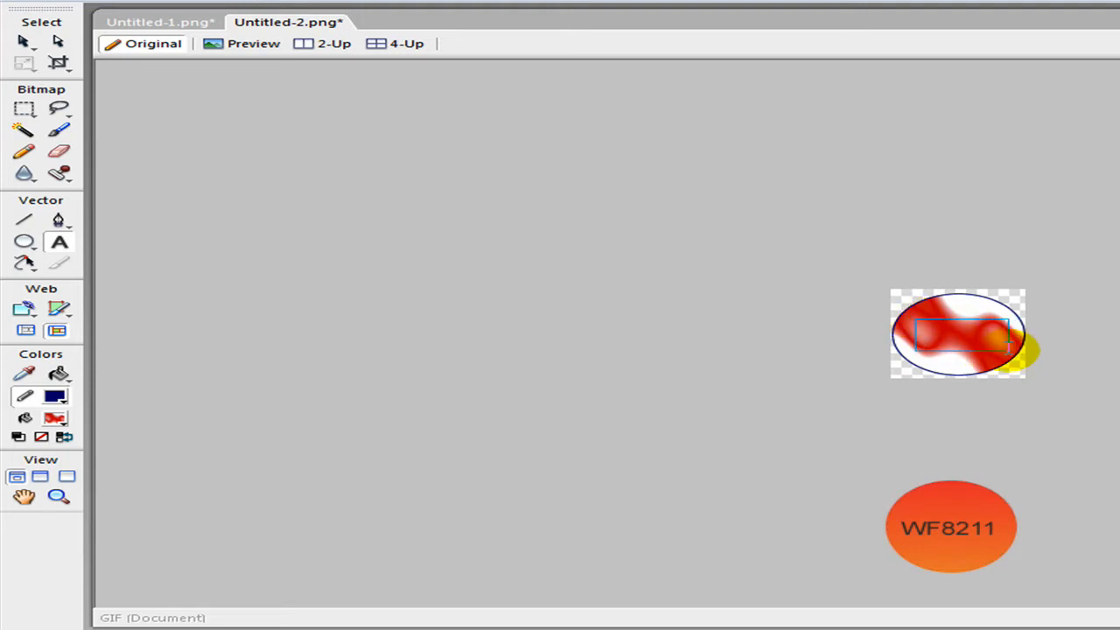
{"action": "left_click_drag", "start_coordinate": [1011, 354], "coordinate": [1011, 355]}
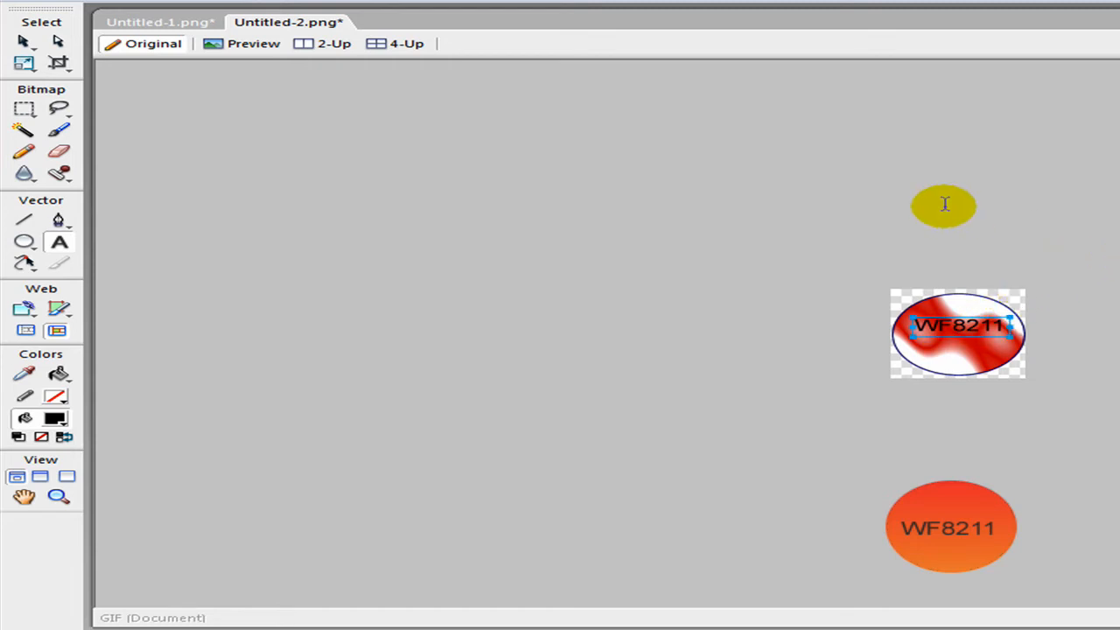
Move the WF8211 text slightly down so it sits at the center of the ellipse.
{"action": "left_click", "coordinate": [942, 316]}
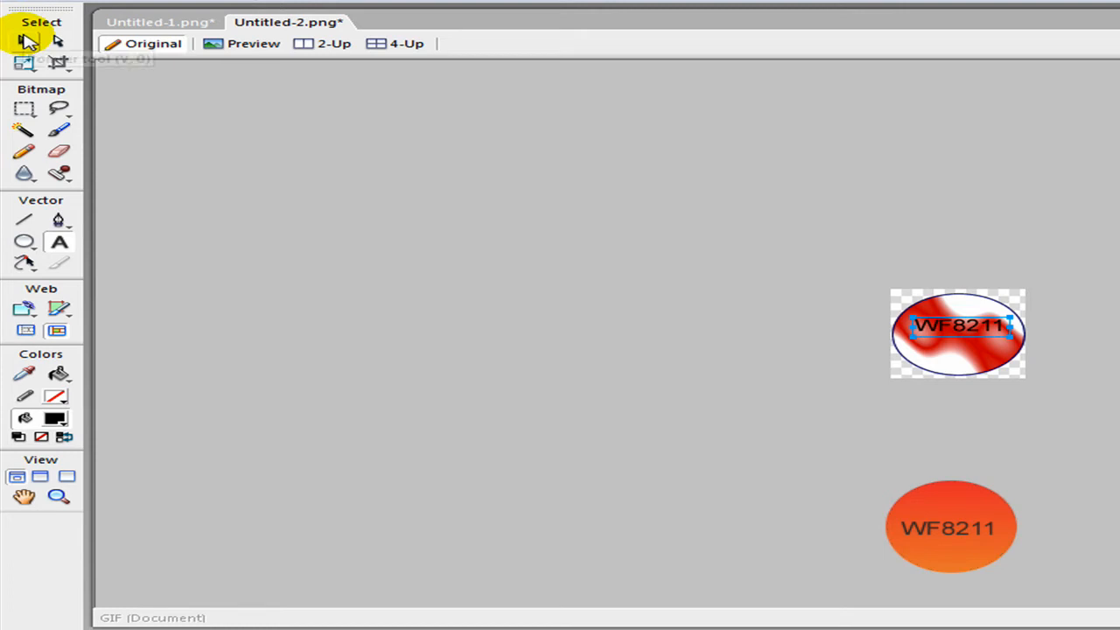
{"action": "left_click", "coordinate": [26, 40]}
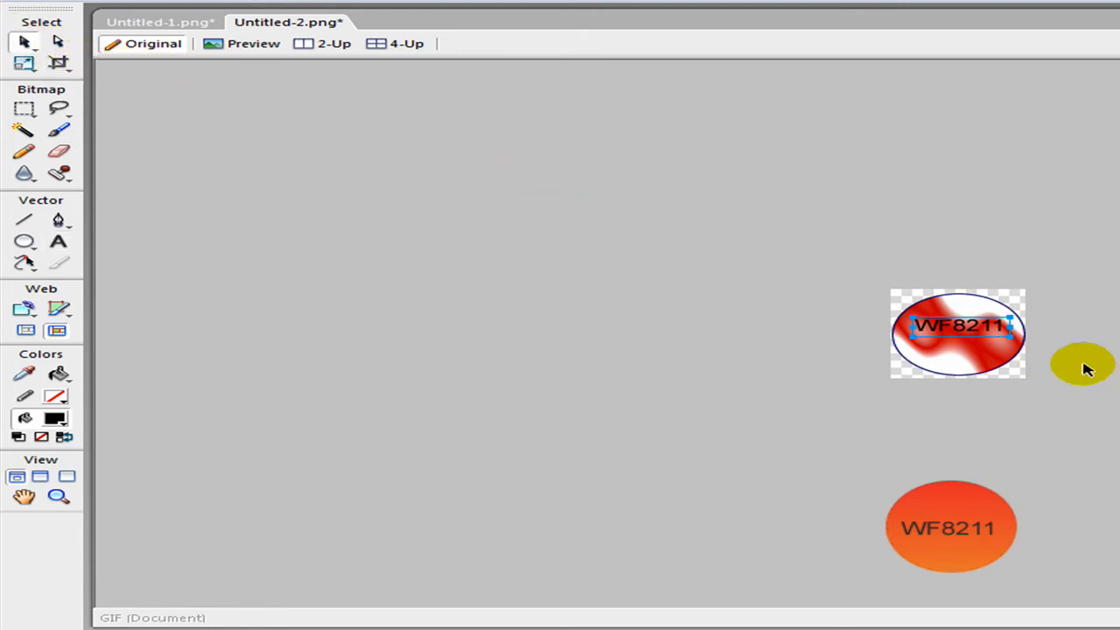
{"action": "left_click_drag", "start_coordinate": [971, 326], "coordinate": [968, 334]}
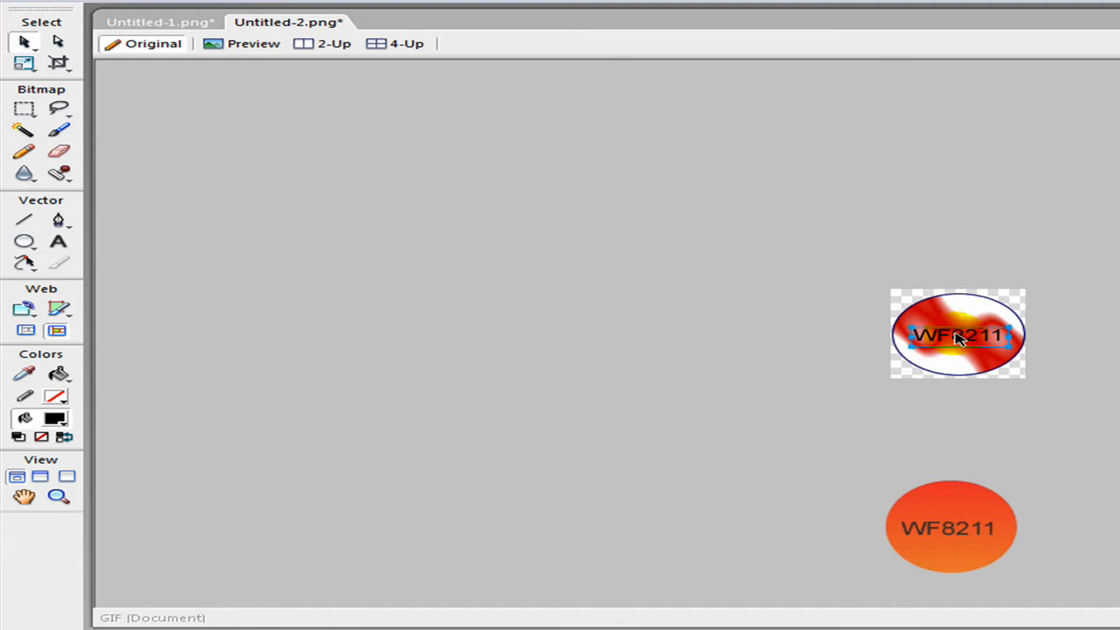
{"action": "left_click_drag", "start_coordinate": [955, 333], "coordinate": [955, 331]}
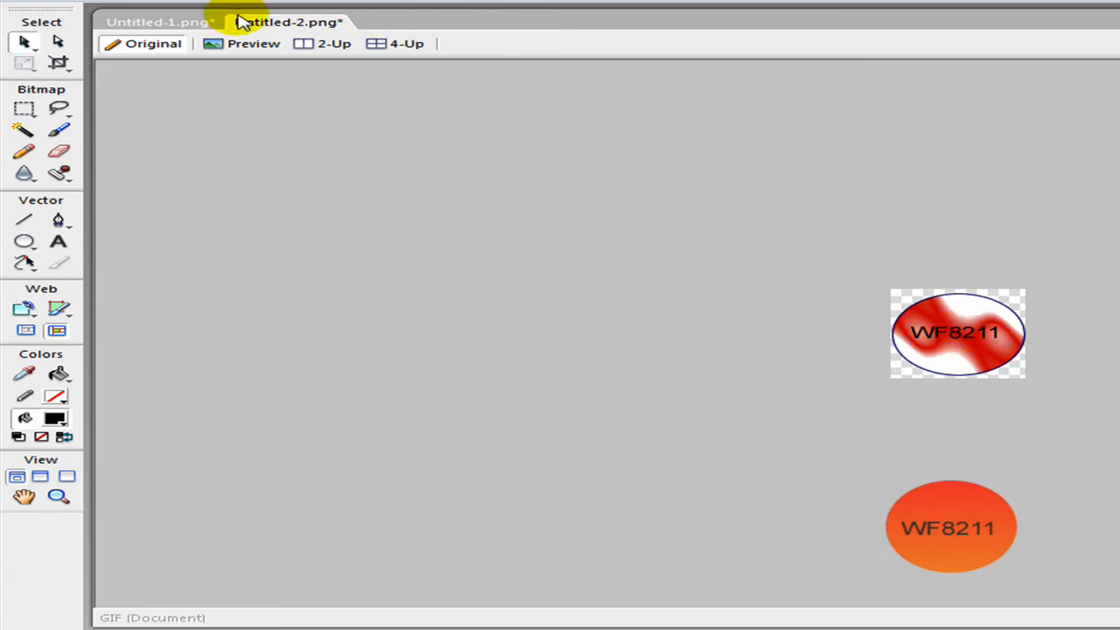
Save the logo to the Desktop as a Fireworks PNG named example.
{"action": "left_click", "coordinate": [18, 3]}
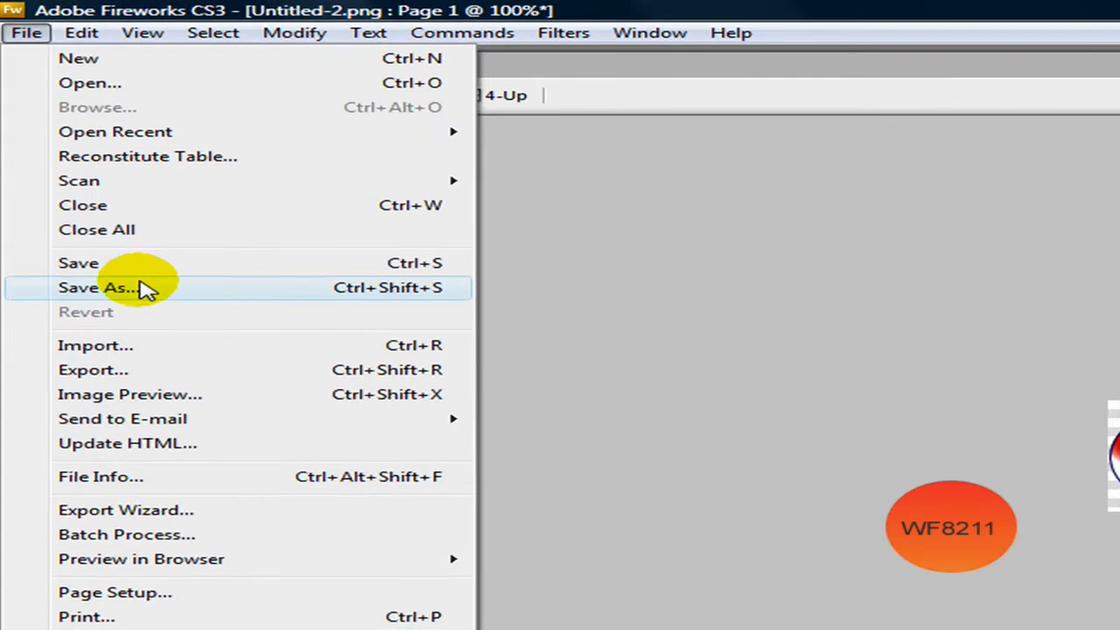
{"action": "left_click", "coordinate": [140, 289]}
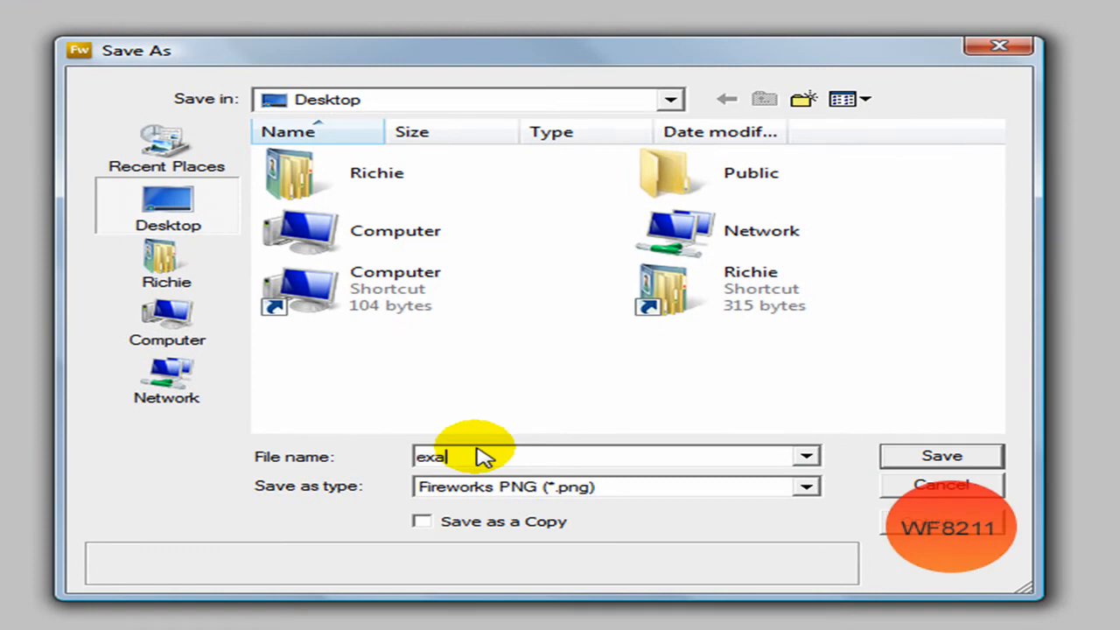
{"action": "key", "text": "Return"}
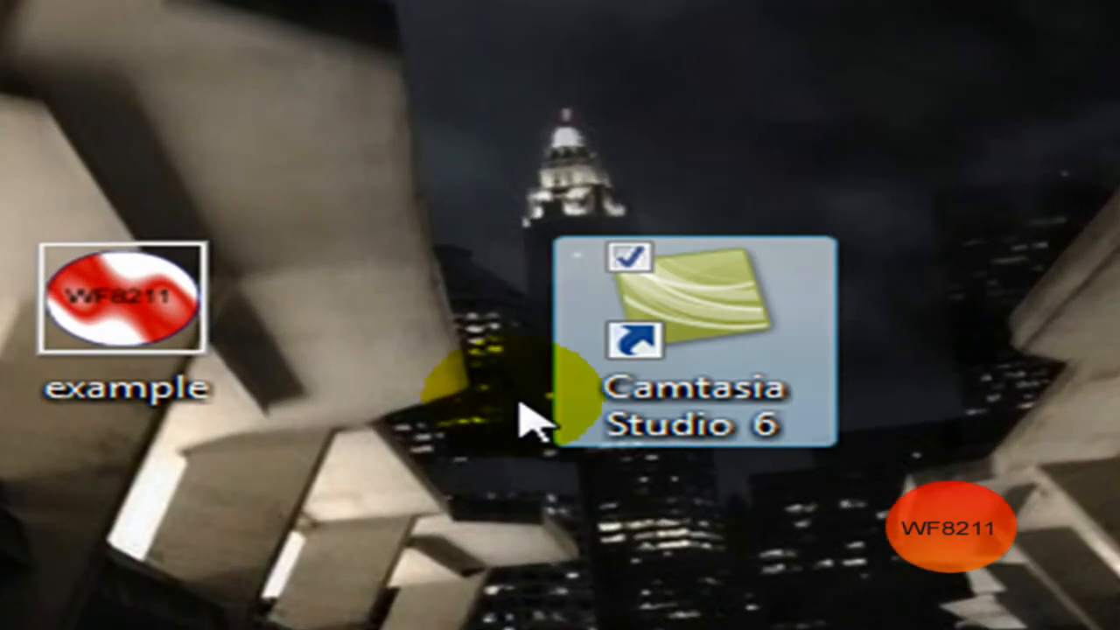
Move the Camtasia Studio 6 shortcut next to the example file on the desktop and launch Camtasia Studio.
{"action": "left_click_drag", "start_coordinate": [520, 405], "coordinate": [435, 401]}
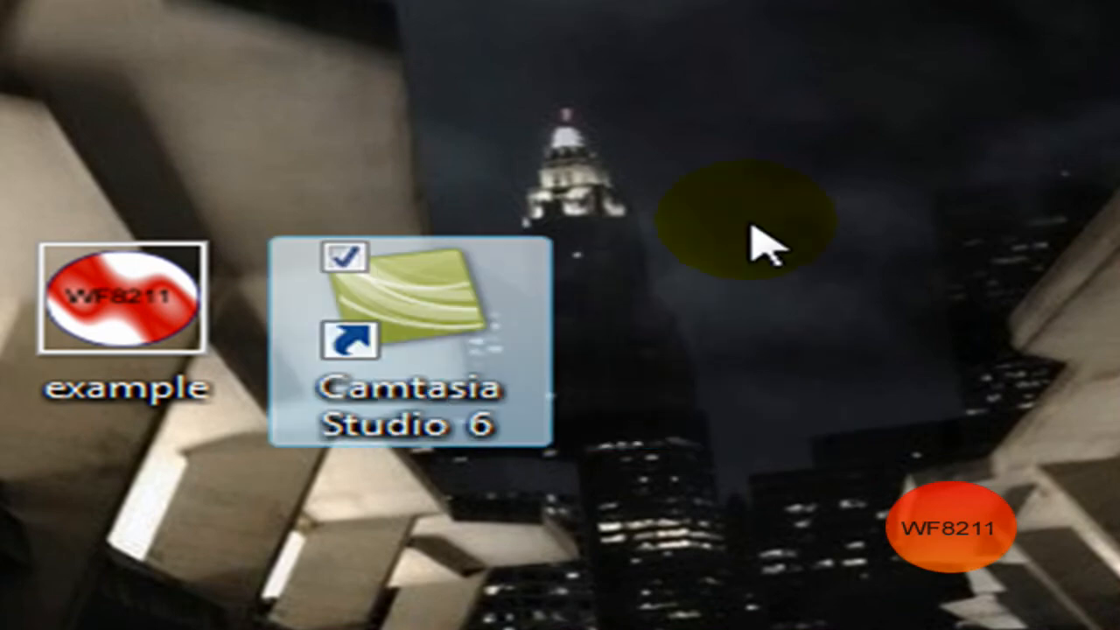
{"action": "left_click", "coordinate": [842, 220]}
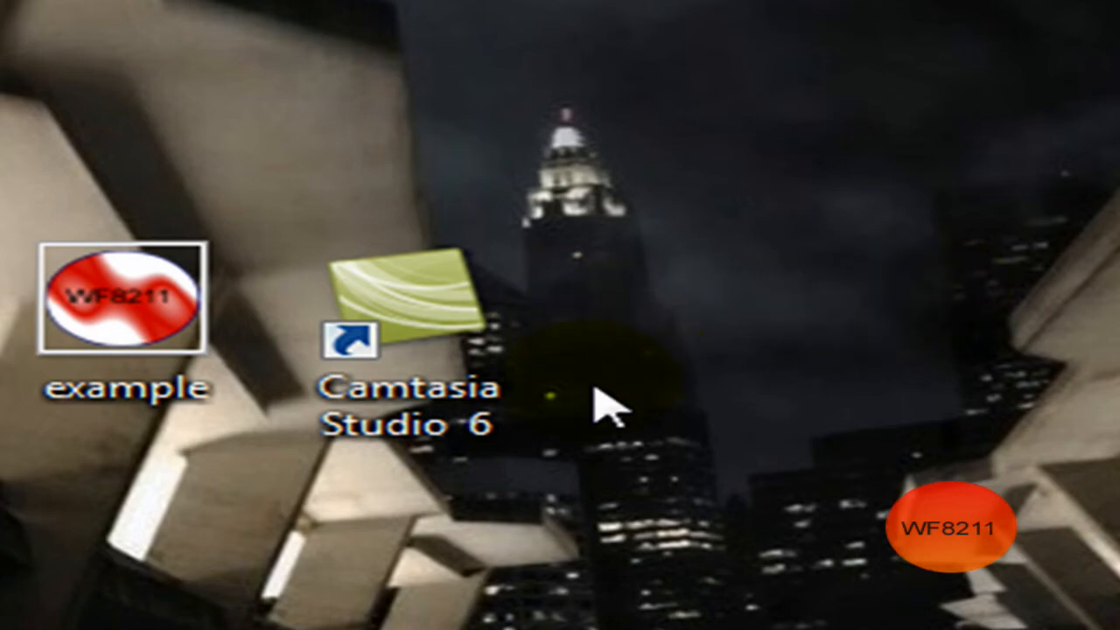
{"action": "double_click", "coordinate": [420, 311]}
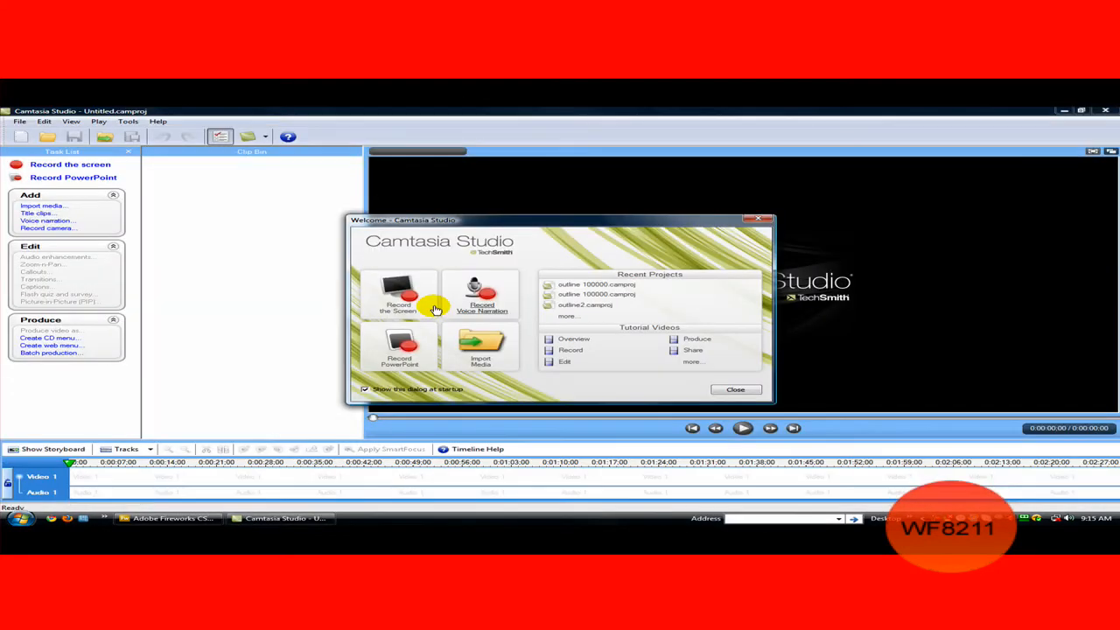
Close the welcome window, start a batch production and add the outline 100000 project to it.
{"action": "left_click", "coordinate": [755, 220]}
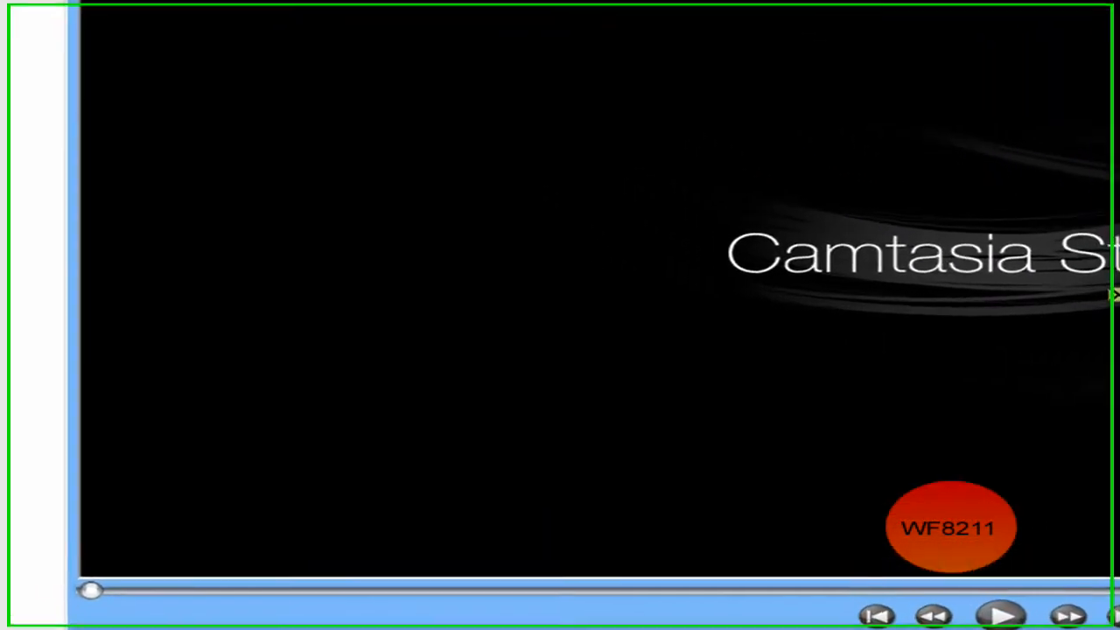
{"action": "left_click", "coordinate": [51, 352]}
{"action": "left_click", "coordinate": [412, 531]}
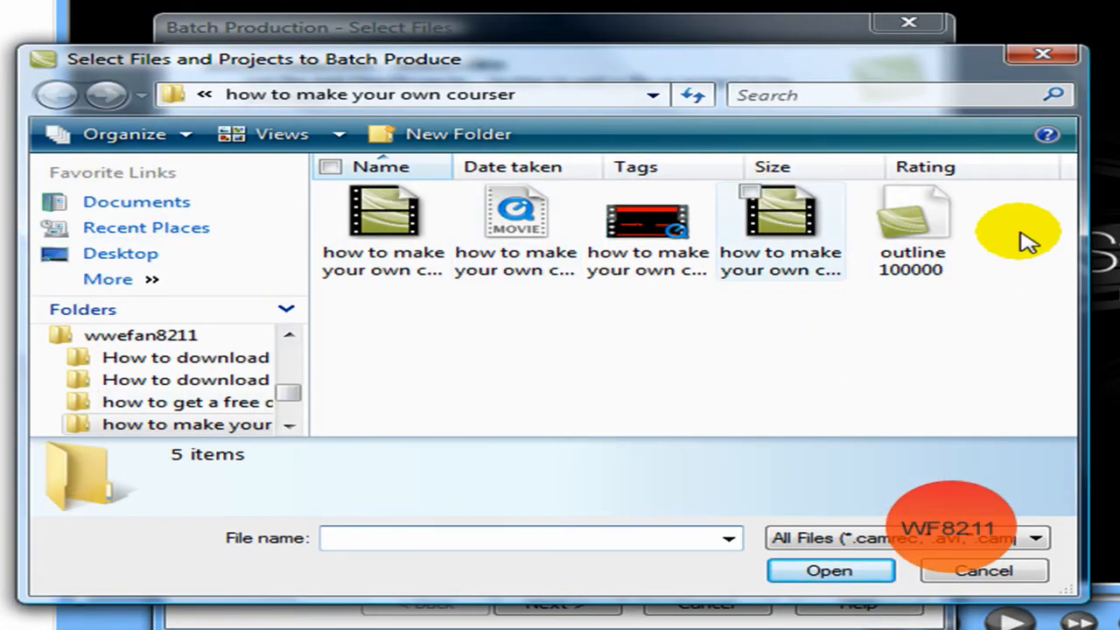
{"action": "left_click", "coordinate": [910, 220]}
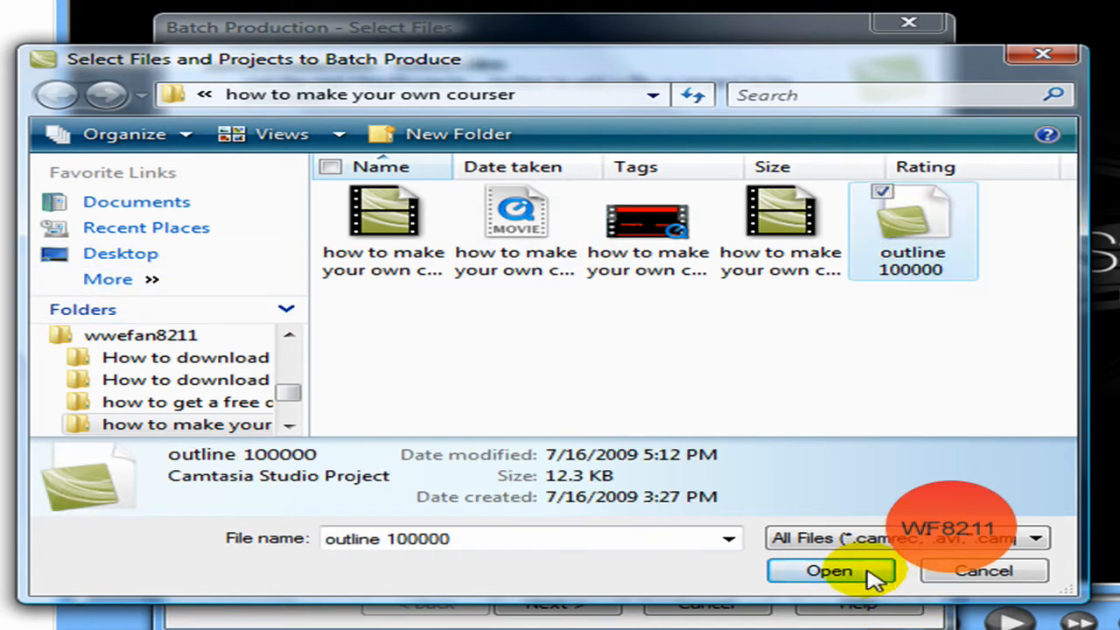
{"action": "left_click", "coordinate": [862, 569]}
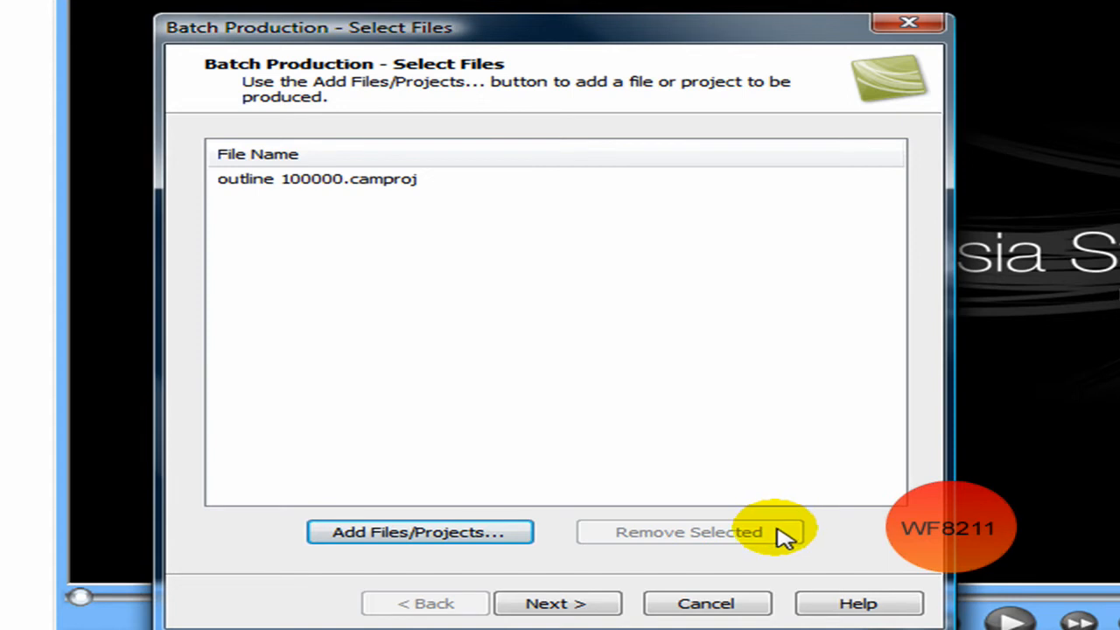
{"action": "left_click", "coordinate": [577, 610]}
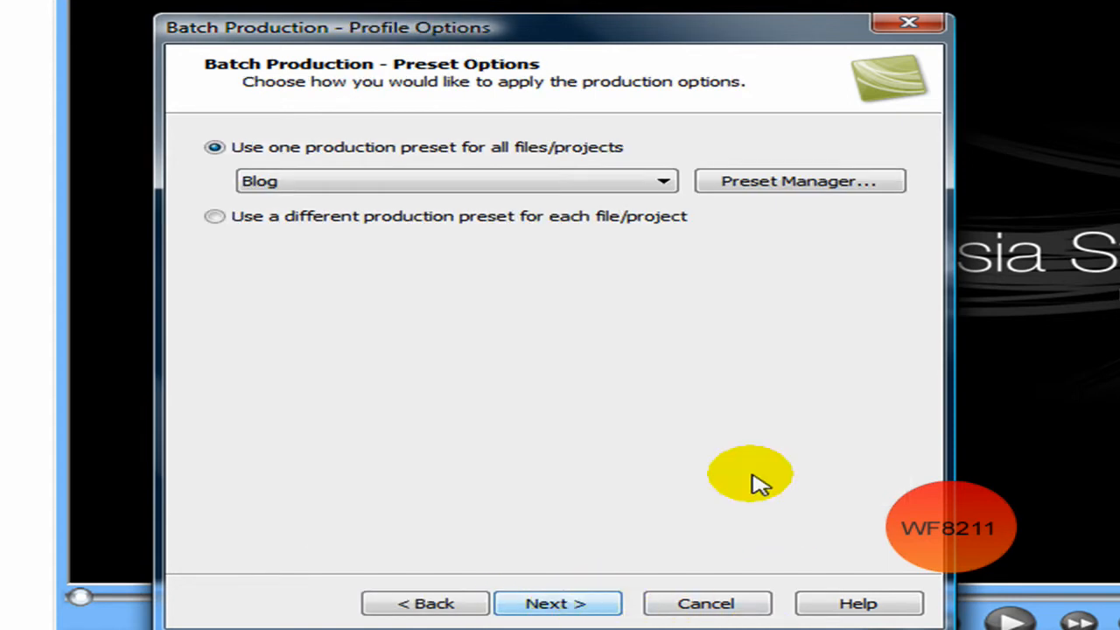
Create a new production preset named example3 with MOV - QuickTime movie as the file format.
{"action": "left_click", "coordinate": [792, 184]}
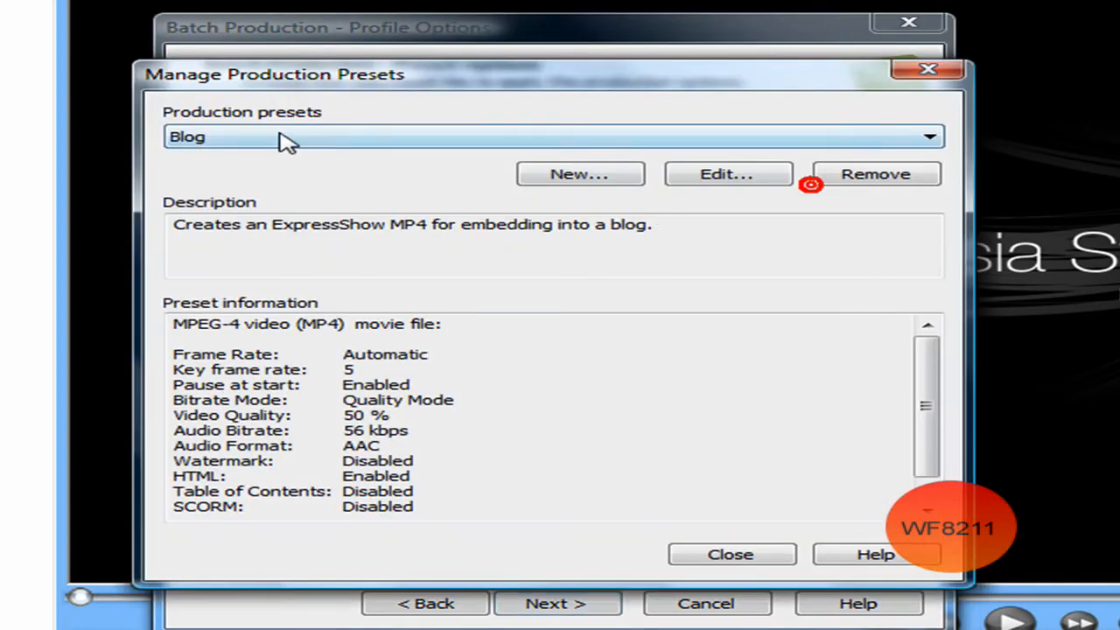
{"action": "left_click", "coordinate": [607, 173]}
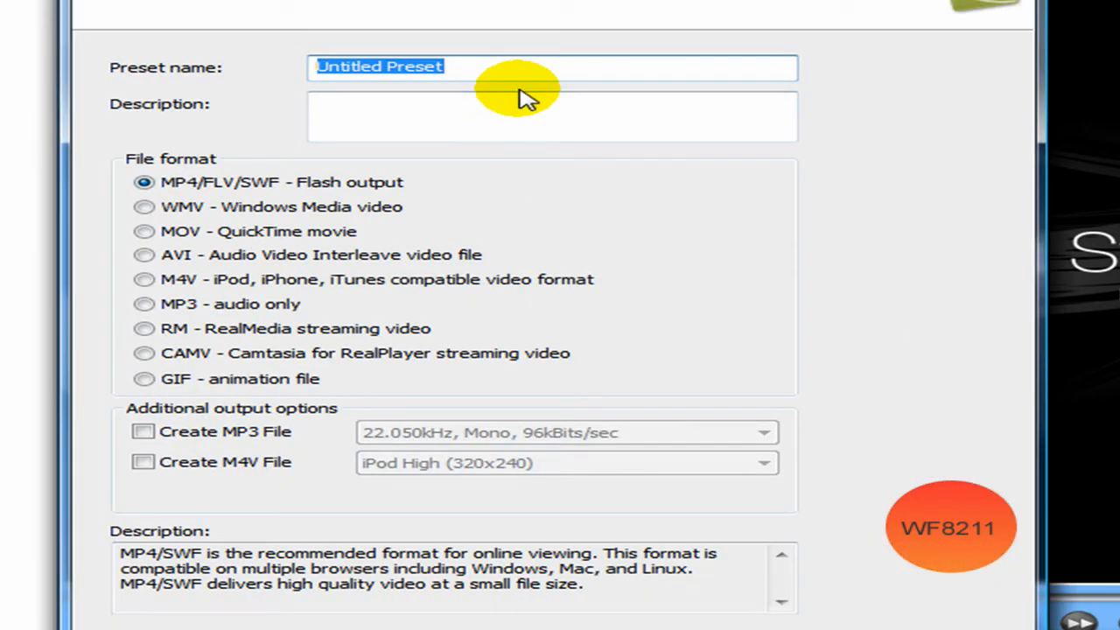
{"action": "type", "text": "example3"}
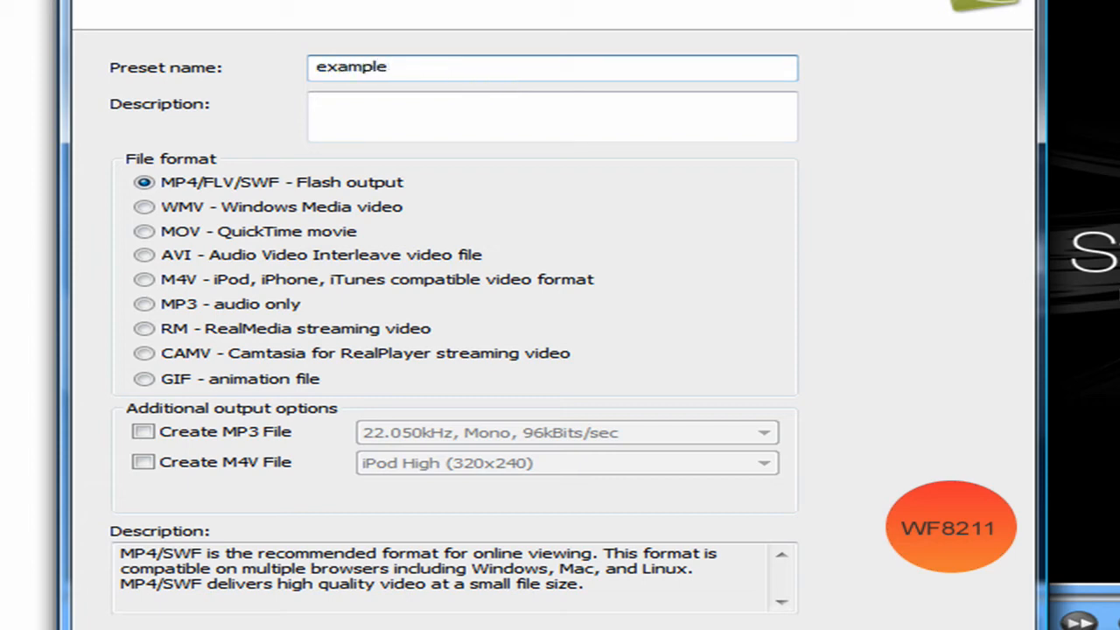
{"action": "left_click", "coordinate": [144, 231]}
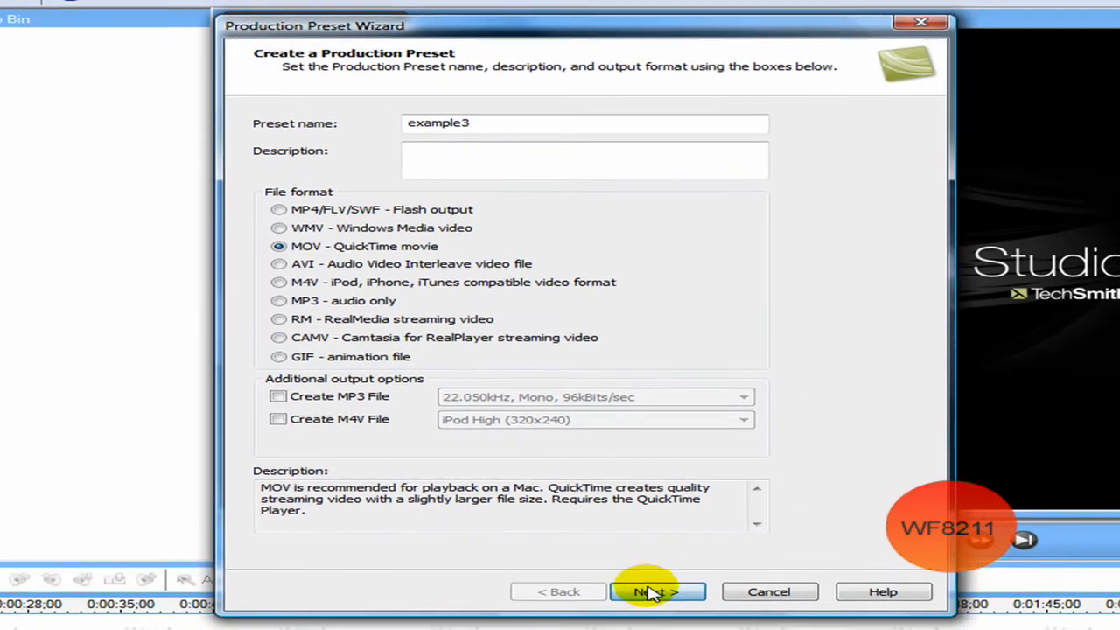
{"action": "left_click", "coordinate": [632, 626]}
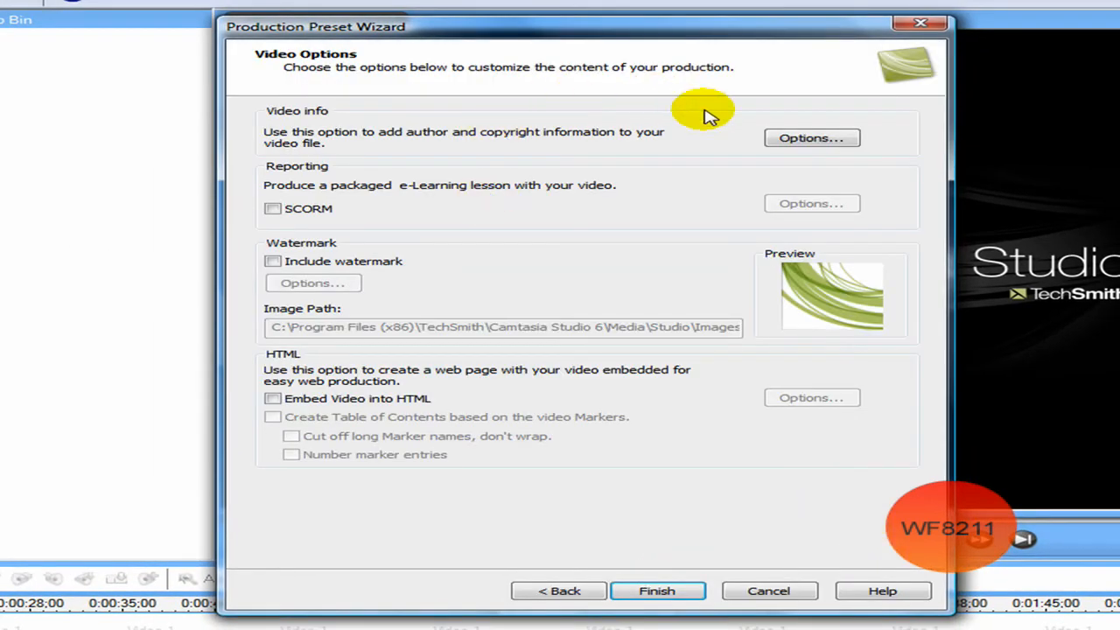
Return to the QuickTime encoding options and set the video compression to 30 fps with Best quality.
{"action": "left_click", "coordinate": [594, 597]}
{"action": "left_click", "coordinate": [580, 592]}
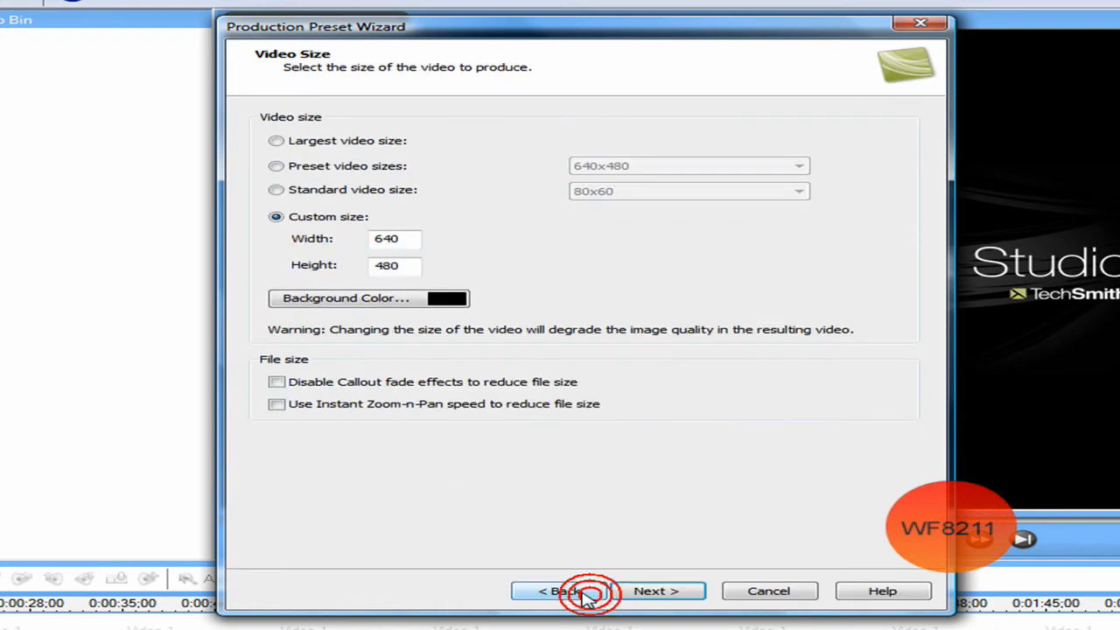
{"action": "left_click", "coordinate": [372, 132]}
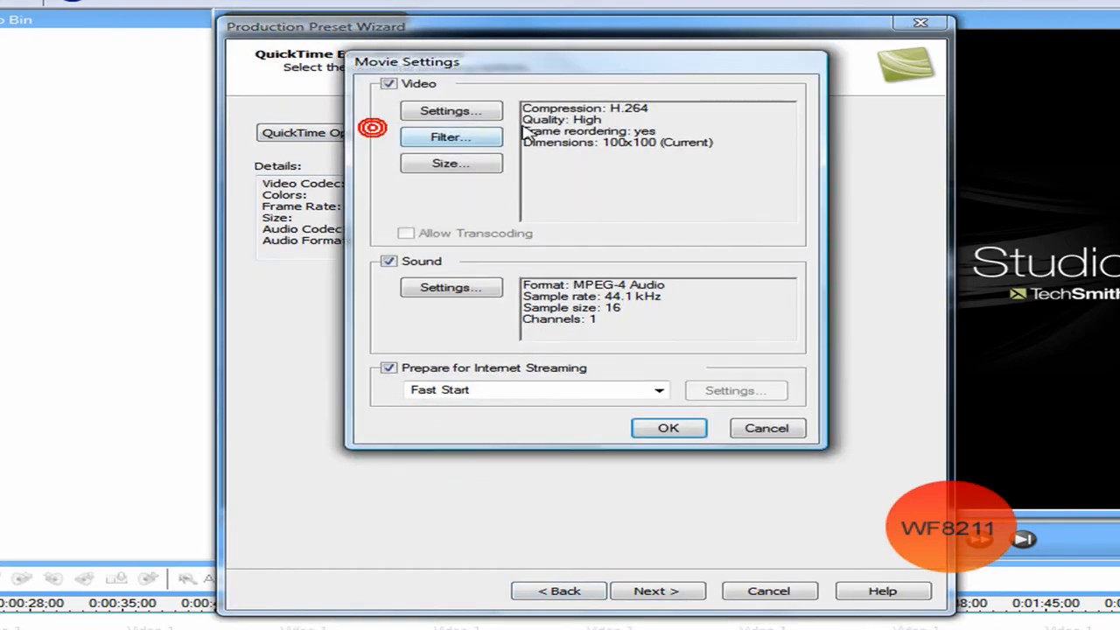
{"action": "left_click", "coordinate": [429, 114]}
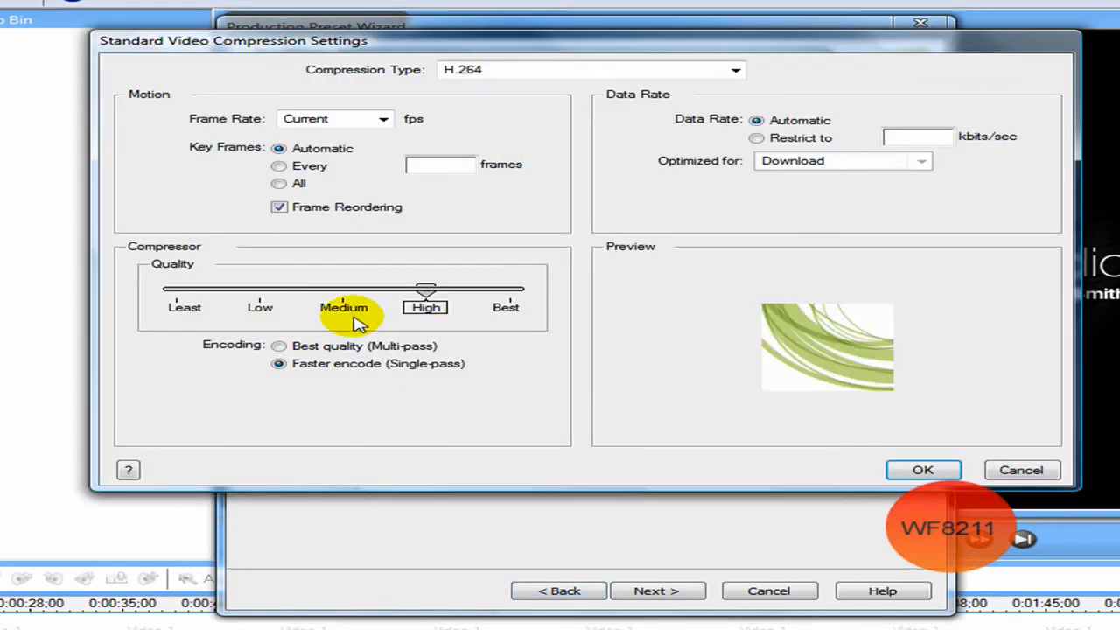
{"action": "left_click", "coordinate": [382, 119]}
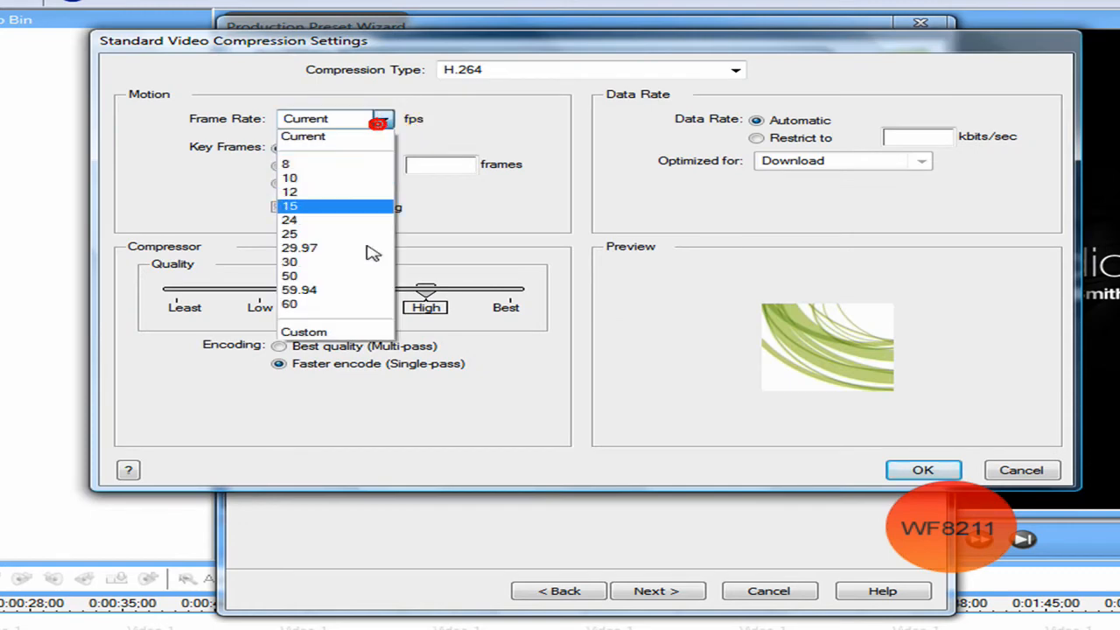
{"action": "left_click", "coordinate": [314, 262]}
{"action": "left_click", "coordinate": [428, 291]}
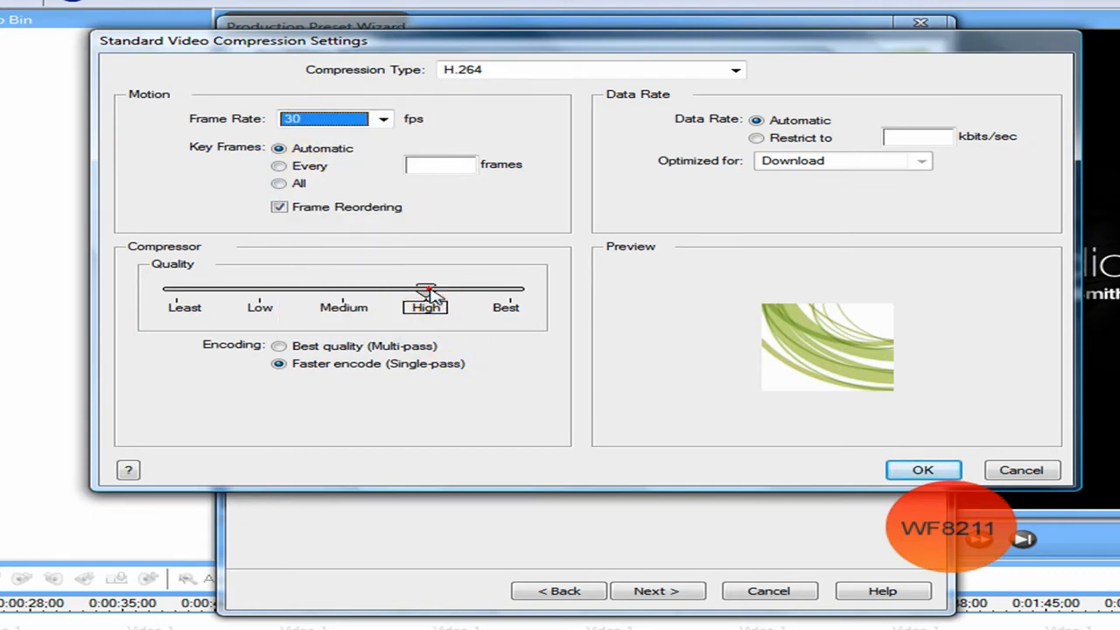
{"action": "left_click_drag", "start_coordinate": [428, 293], "coordinate": [533, 295]}
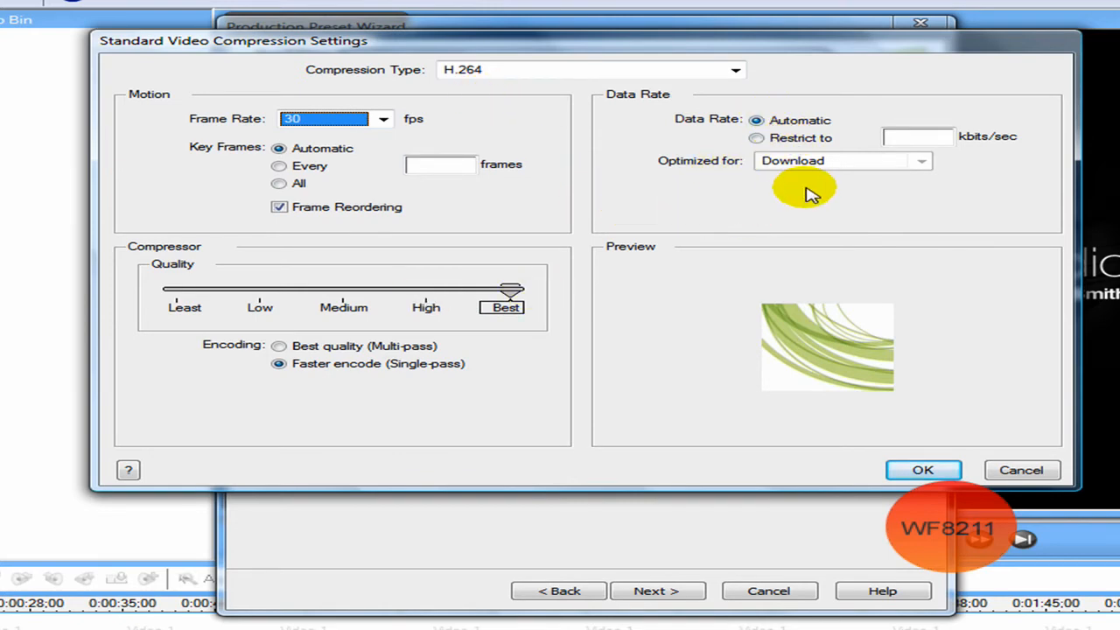
{"action": "left_click", "coordinate": [923, 470]}
Set the QuickTime export size to the 1280 x 720 HD dimensions.
{"action": "left_click", "coordinate": [472, 164]}
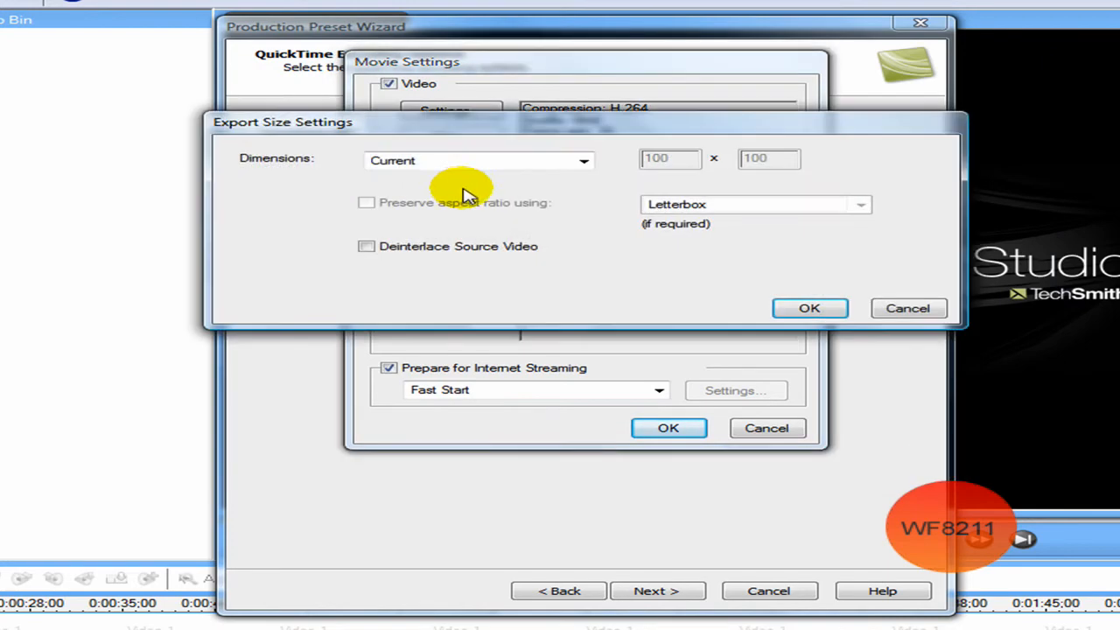
{"action": "left_click", "coordinate": [523, 153]}
{"action": "left_click", "coordinate": [584, 163]}
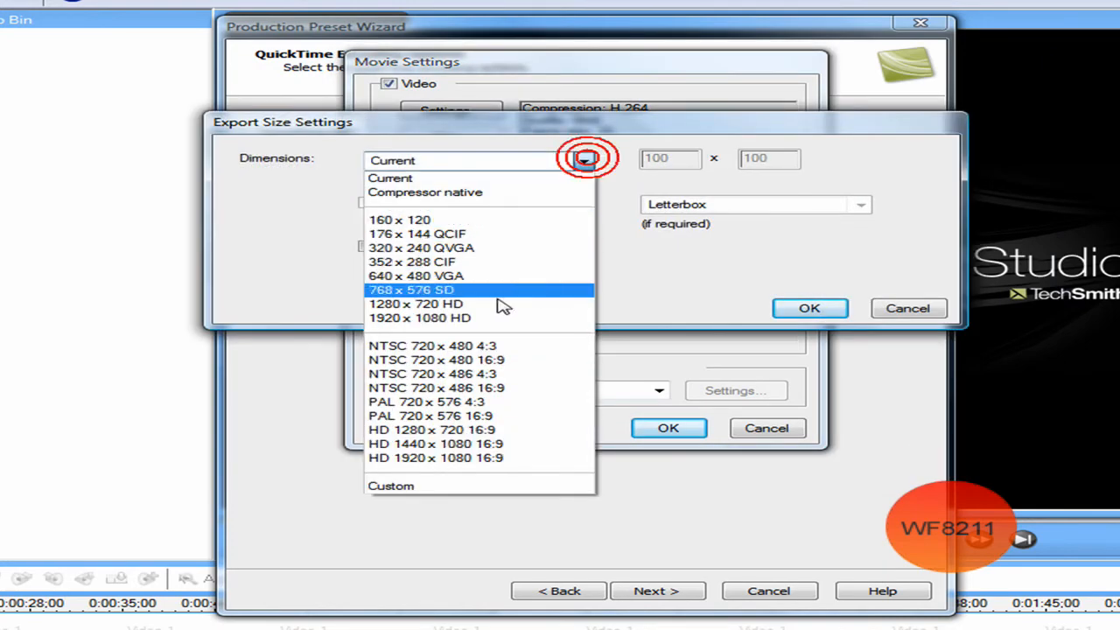
{"action": "left_click", "coordinate": [500, 305]}
{"action": "left_click", "coordinate": [803, 309]}
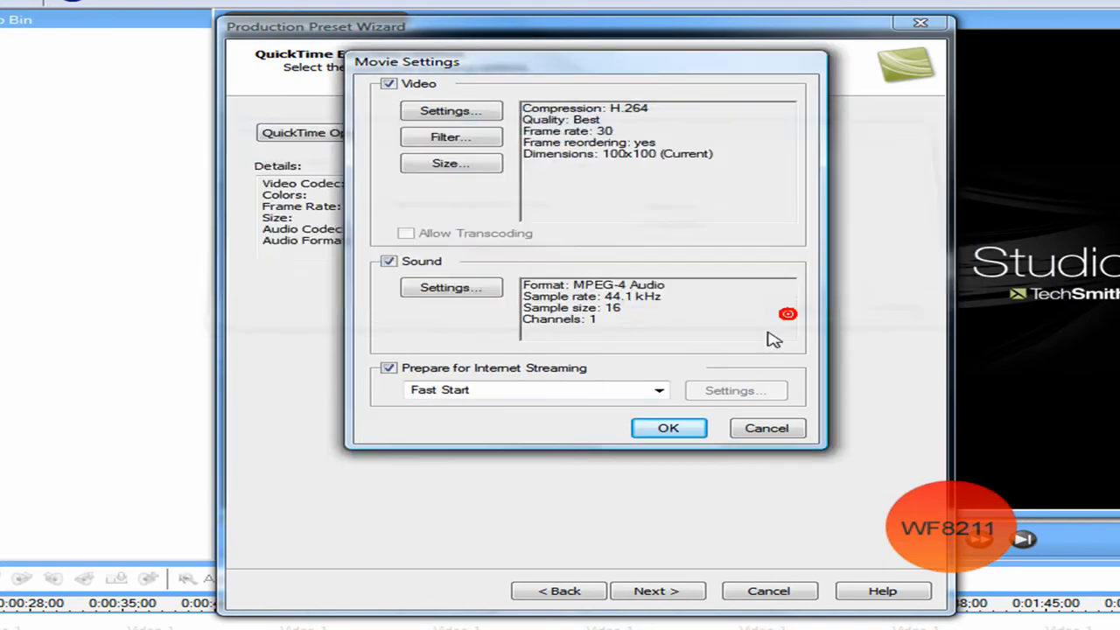
Set the QuickTime sound to a 48.000 kHz rate in stereo and accept the movie settings.
{"action": "left_click", "coordinate": [453, 293]}
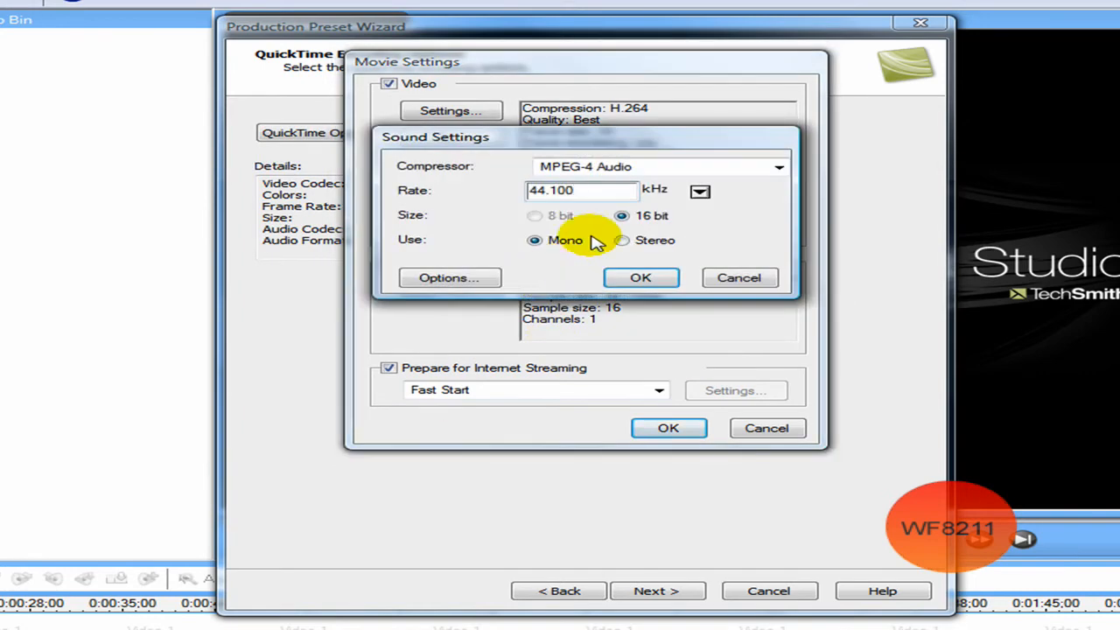
{"action": "left_click", "coordinate": [701, 192]}
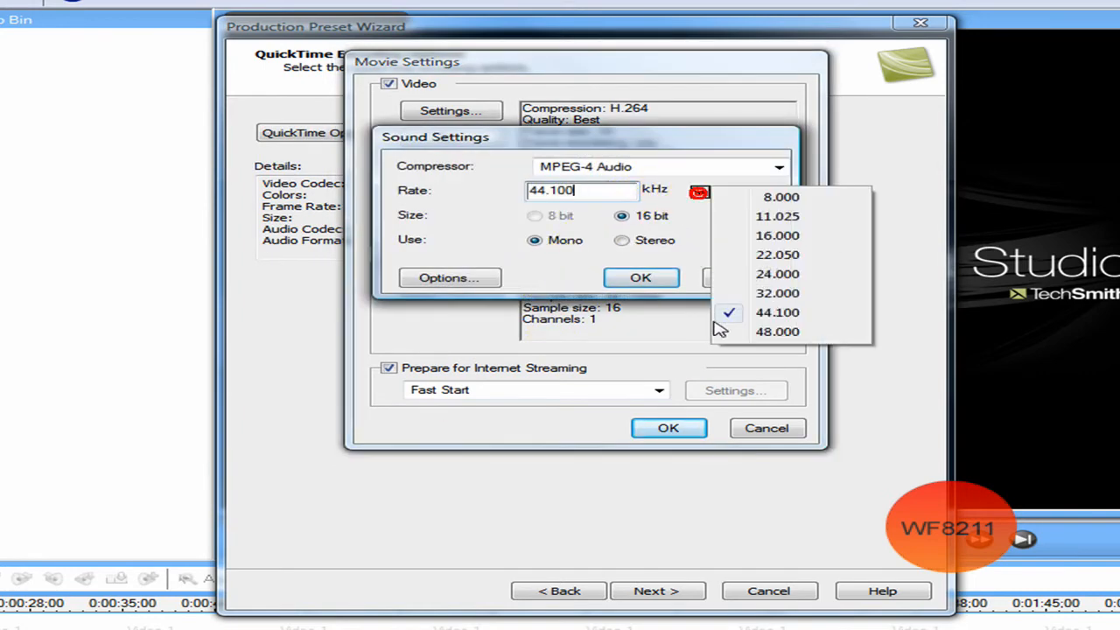
{"action": "left_click", "coordinate": [742, 332]}
{"action": "left_click", "coordinate": [623, 240]}
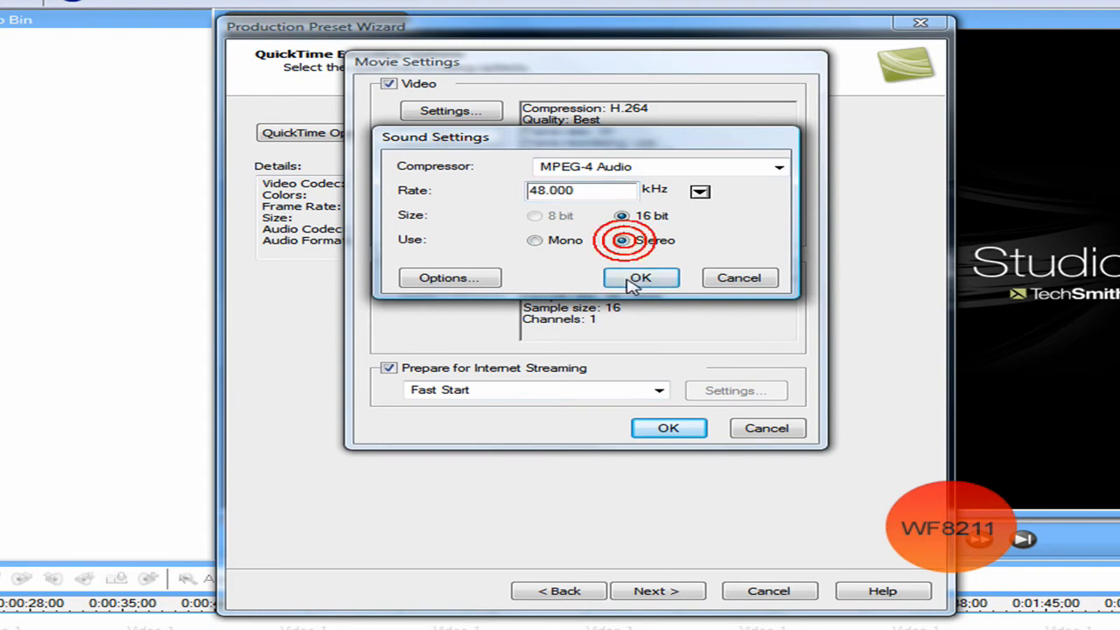
{"action": "left_click", "coordinate": [641, 277]}
{"action": "left_click", "coordinate": [671, 429]}
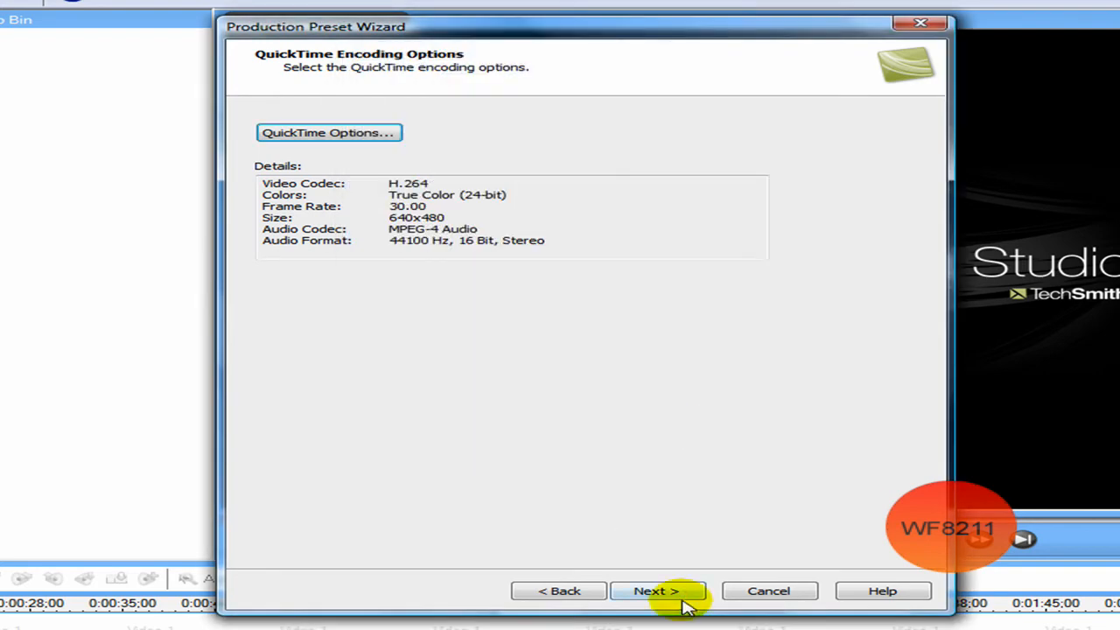
Set the preset's custom video size to 1280 by 1024 and its background color to red.
{"action": "left_click", "coordinate": [681, 595]}
{"action": "double_click", "coordinate": [412, 238]}
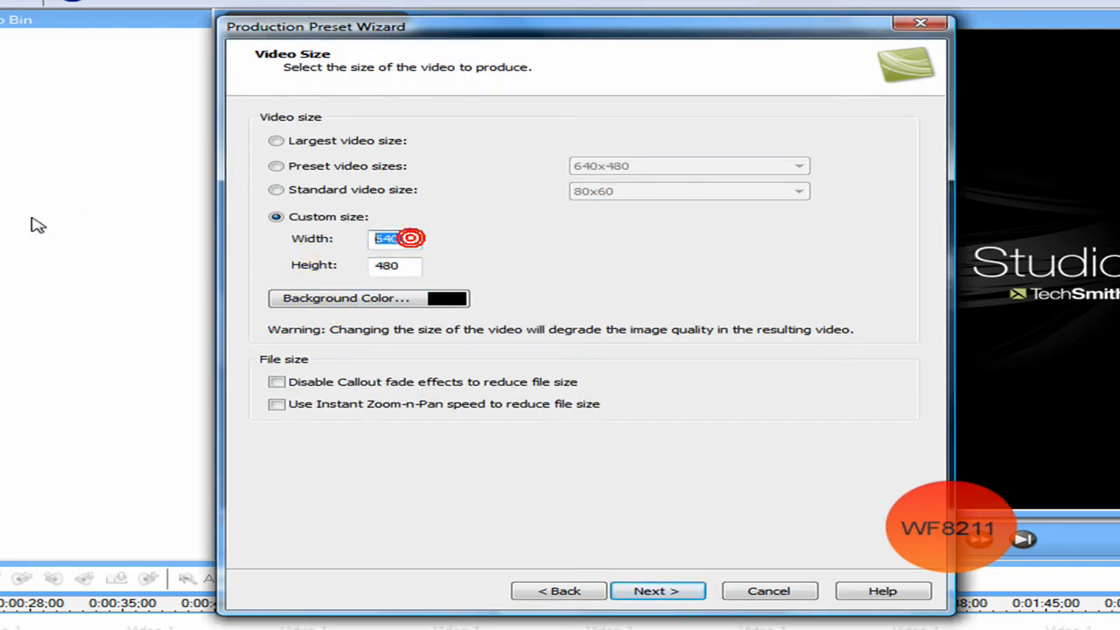
{"action": "type", "text": "1280"}
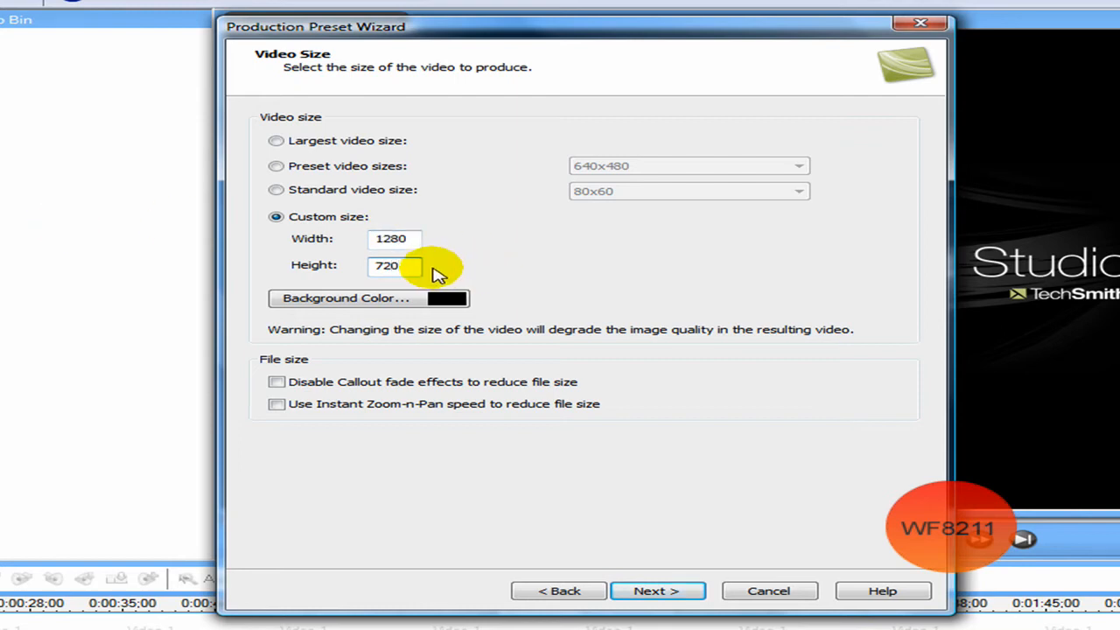
{"action": "type", "text": "1024"}
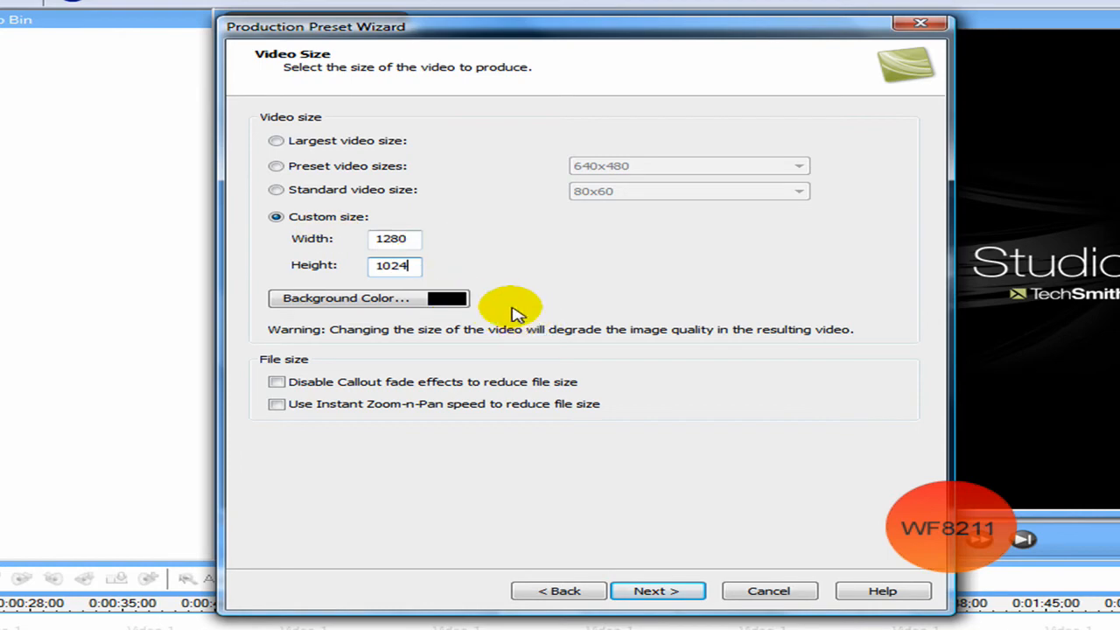
{"action": "left_click", "coordinate": [410, 296]}
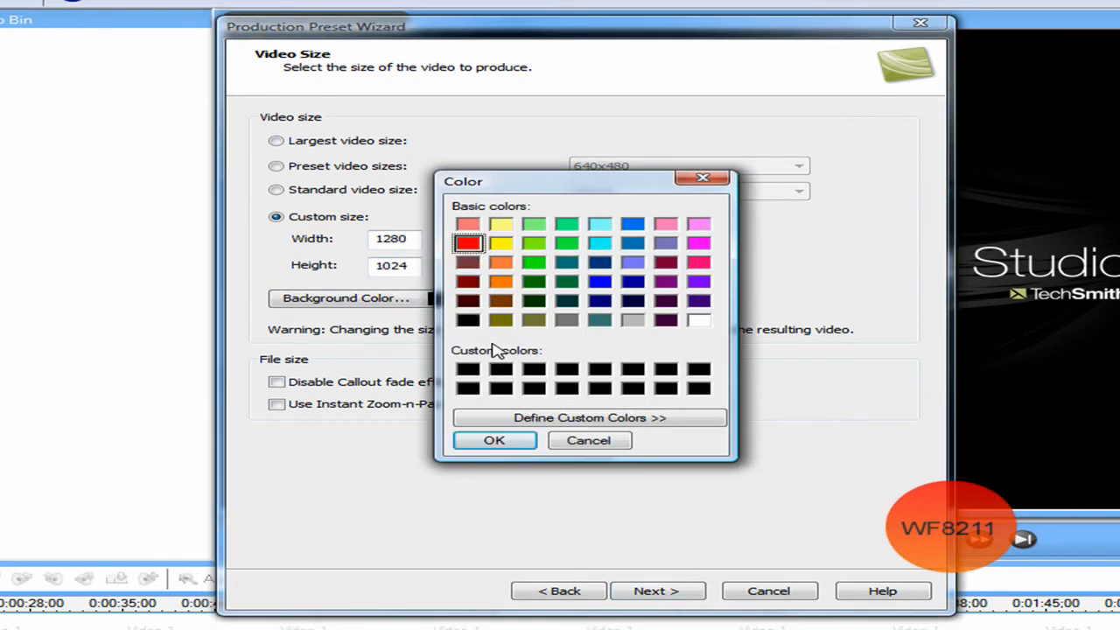
{"action": "left_click", "coordinate": [495, 441]}
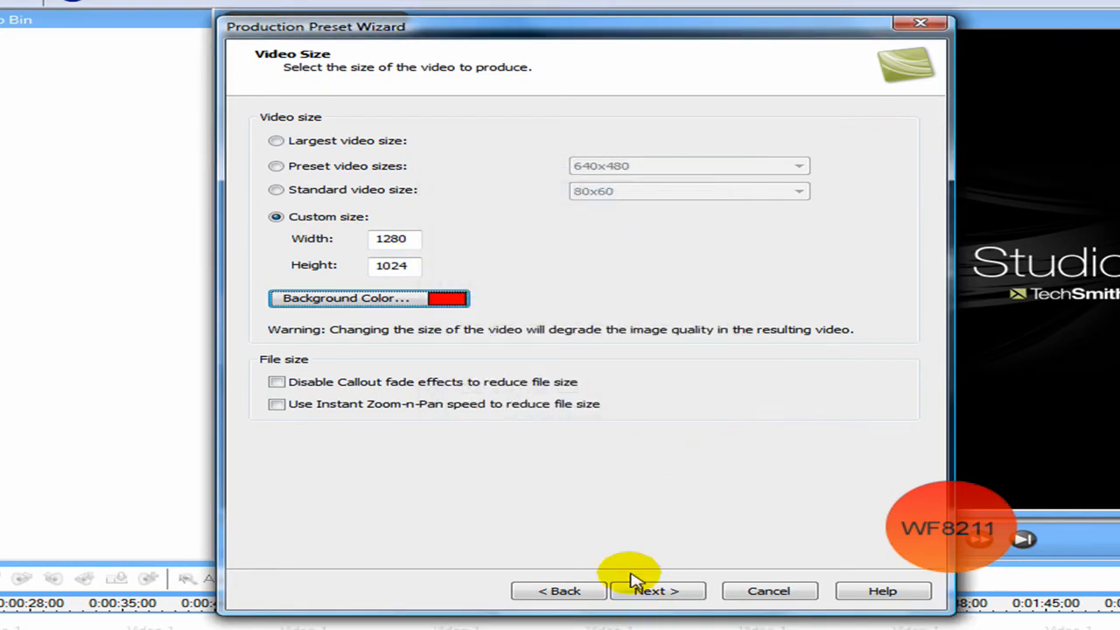
{"action": "left_click", "coordinate": [667, 592]}
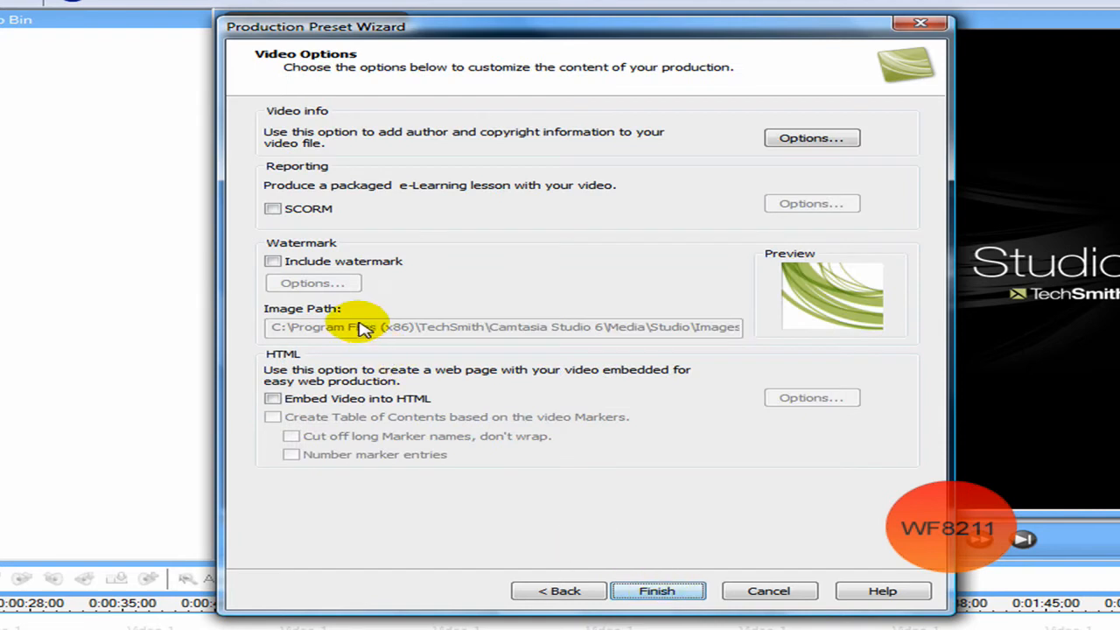
Include a watermark in the preset using the Desktop image example.png at 75% opacity.
{"action": "left_click", "coordinate": [273, 262]}
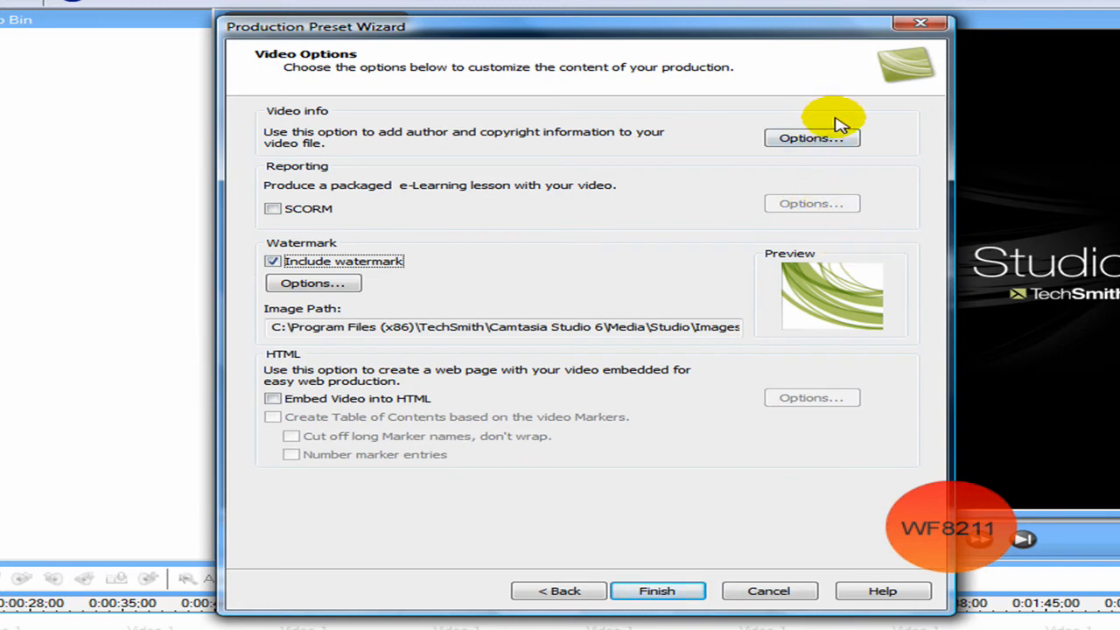
{"action": "left_click", "coordinate": [302, 283]}
{"action": "left_click", "coordinate": [810, 175]}
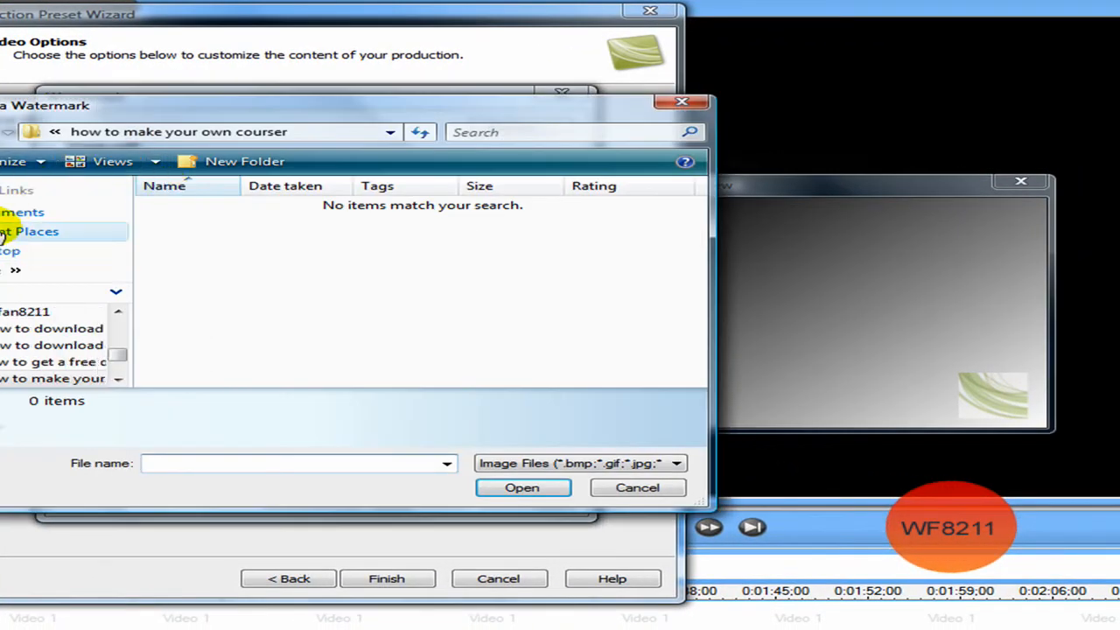
{"action": "left_click", "coordinate": [8, 251]}
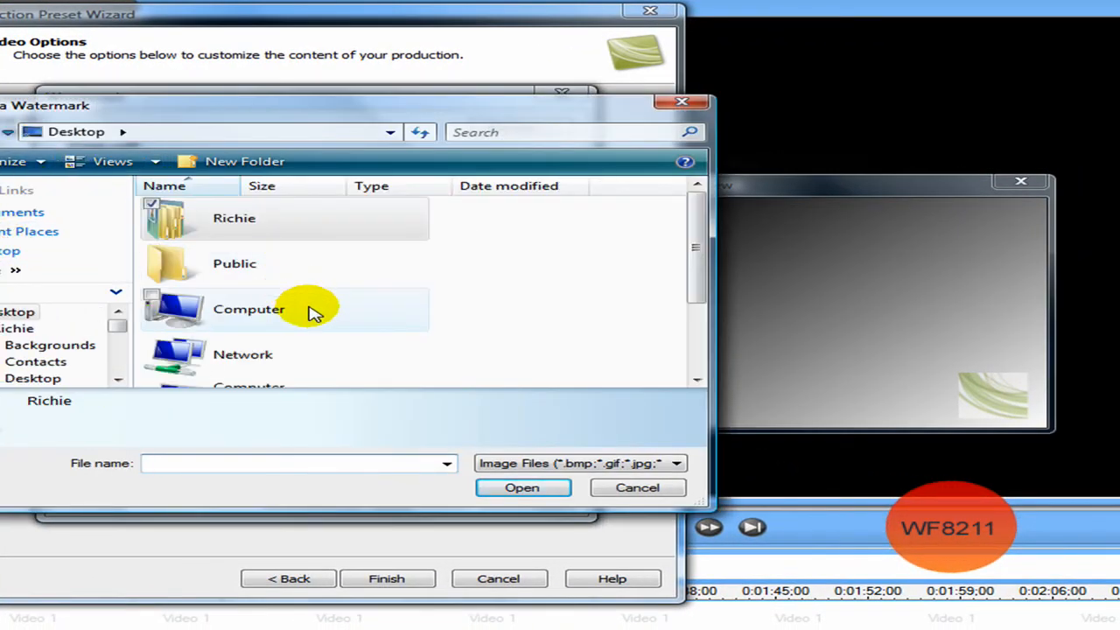
{"action": "left_click_drag", "start_coordinate": [687, 245], "coordinate": [462, 367]}
{"action": "left_click", "coordinate": [250, 321]}
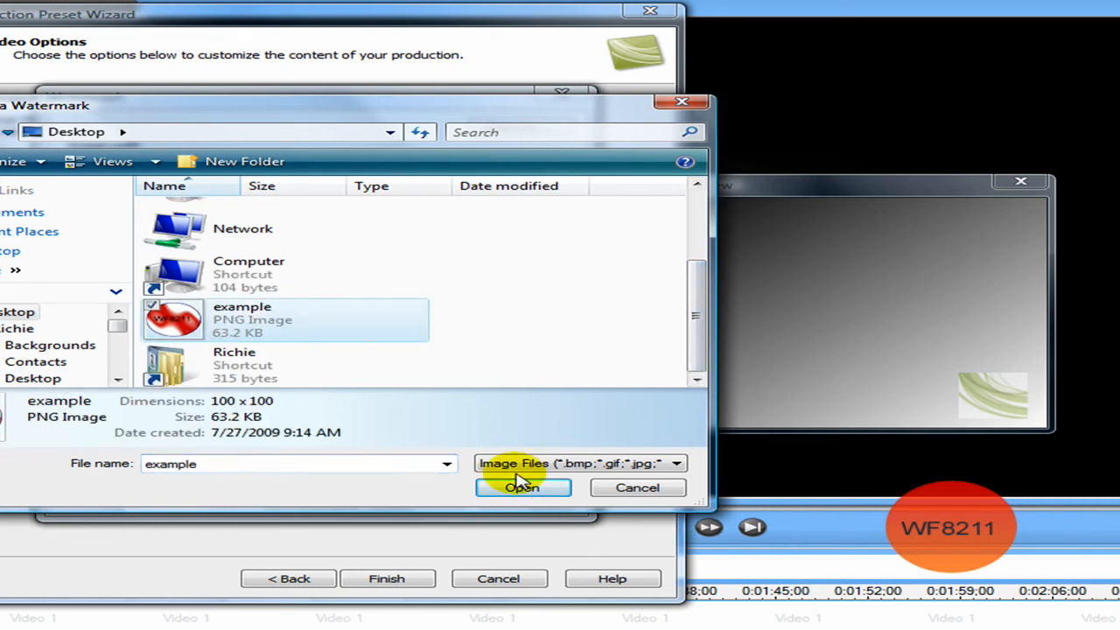
{"action": "left_click", "coordinate": [537, 492]}
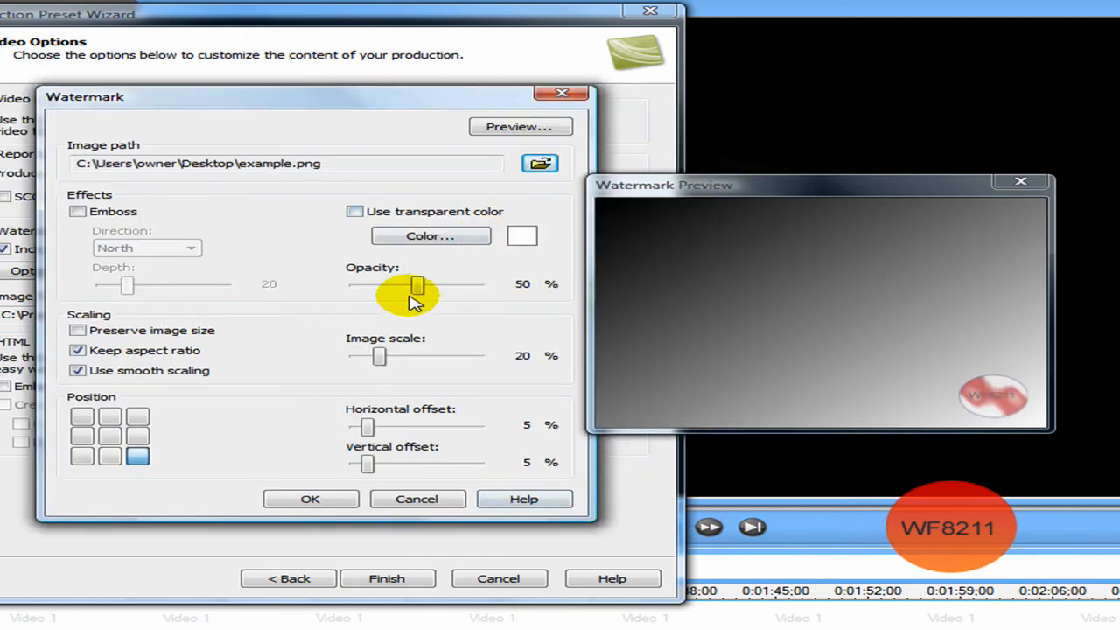
{"action": "left_click_drag", "start_coordinate": [423, 285], "coordinate": [449, 288]}
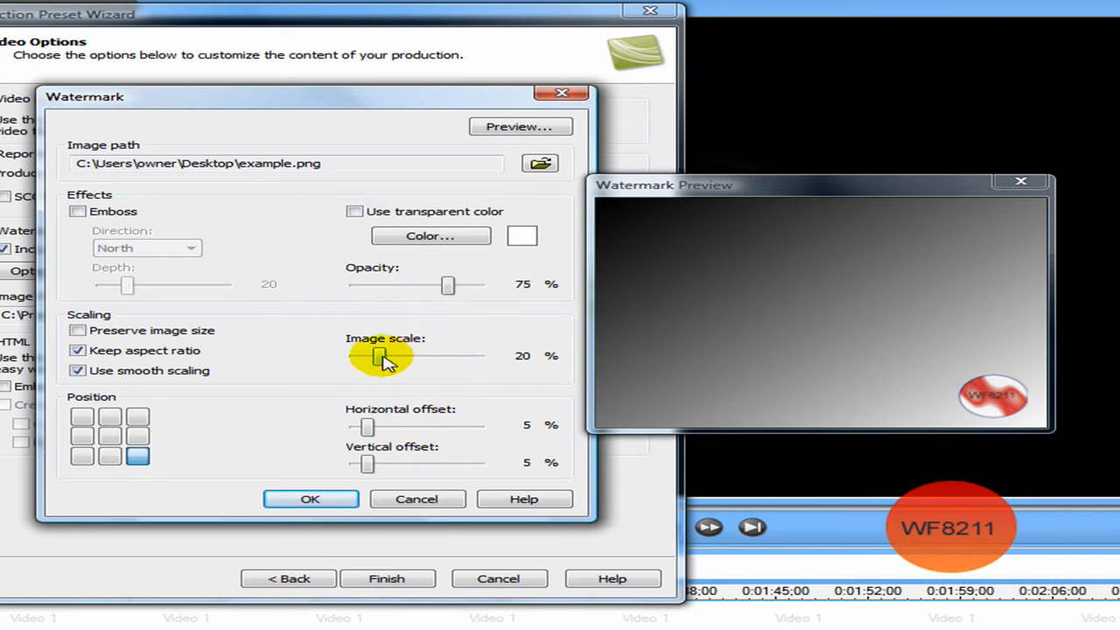
Set the watermark to 16% image scale with 10% horizontal and vertical offsets, then finish the example3 preset and close the preset manager.
{"action": "left_click_drag", "start_coordinate": [383, 357], "coordinate": [384, 365]}
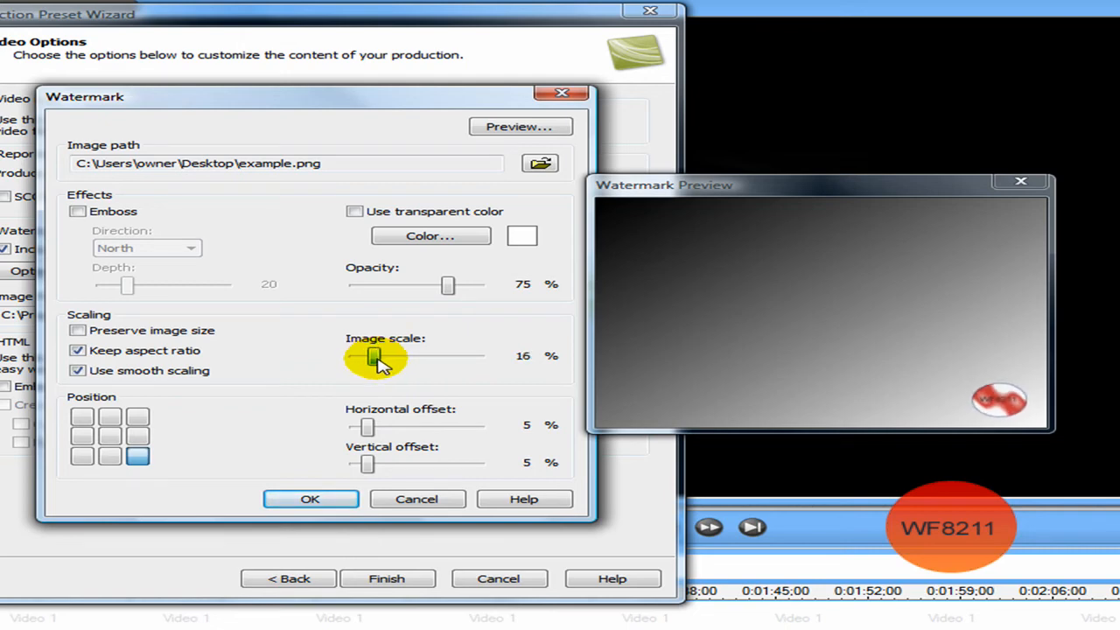
{"action": "left_click_drag", "start_coordinate": [367, 427], "coordinate": [376, 470]}
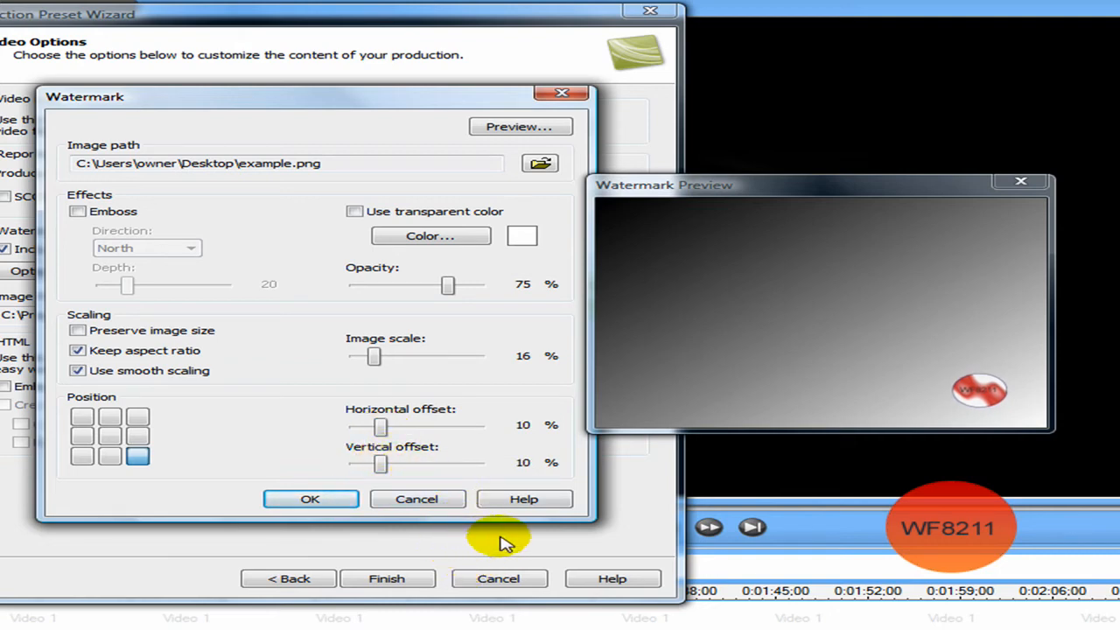
{"action": "left_click", "coordinate": [328, 501]}
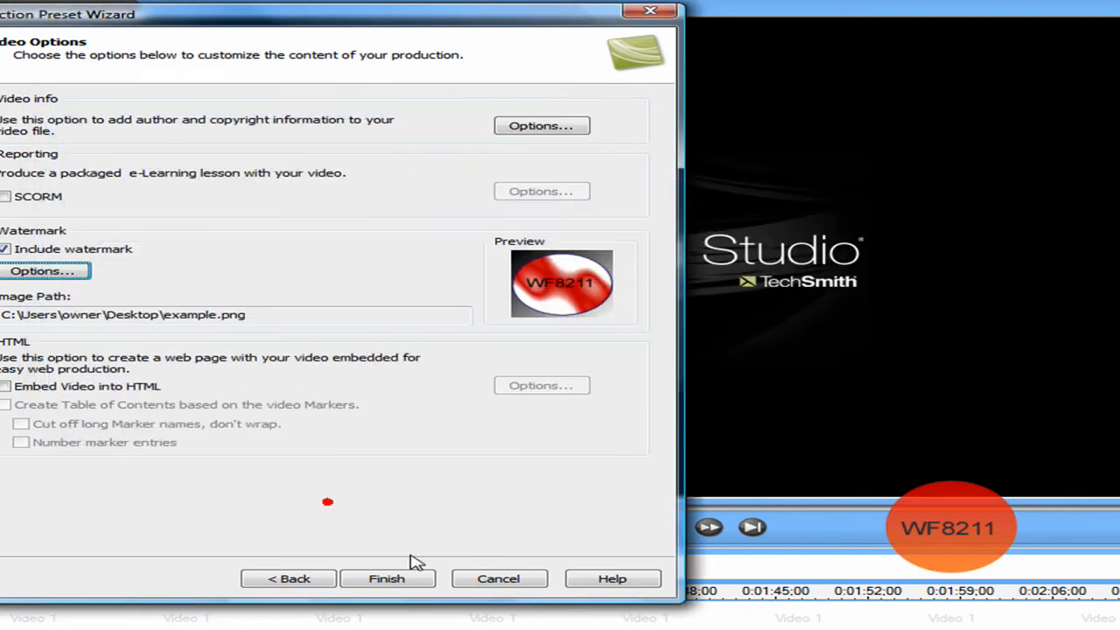
{"action": "left_click", "coordinate": [398, 585]}
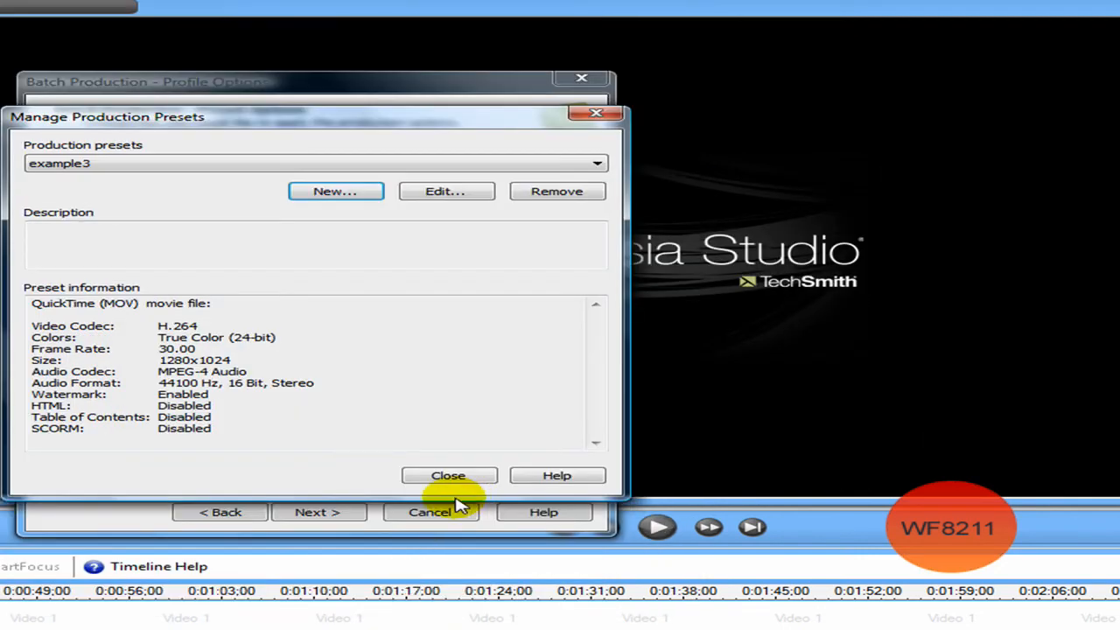
{"action": "left_click", "coordinate": [439, 478]}
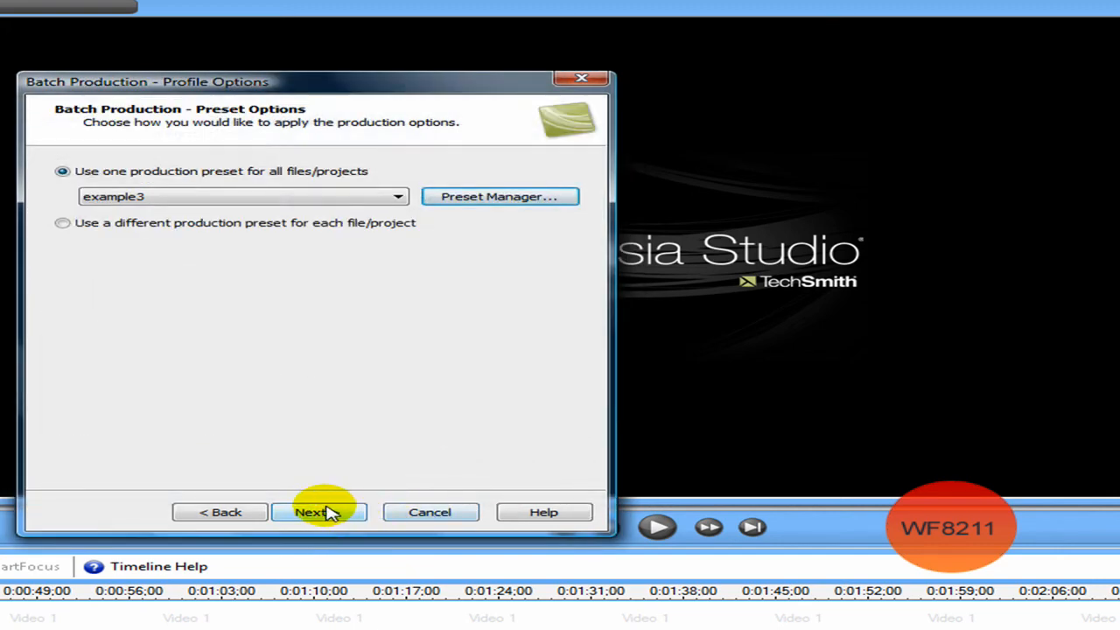
Start rendering the batch production with the example3 preset and cancel it.
{"action": "left_click", "coordinate": [322, 512]}
{"action": "left_click", "coordinate": [325, 514]}
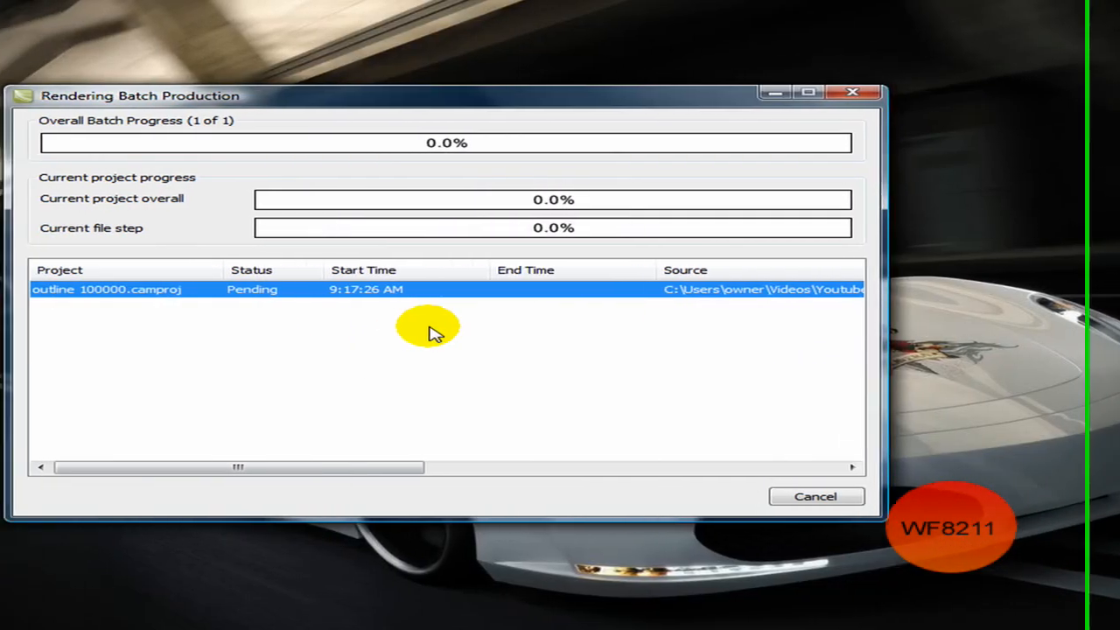
{"action": "left_click", "coordinate": [725, 92]}
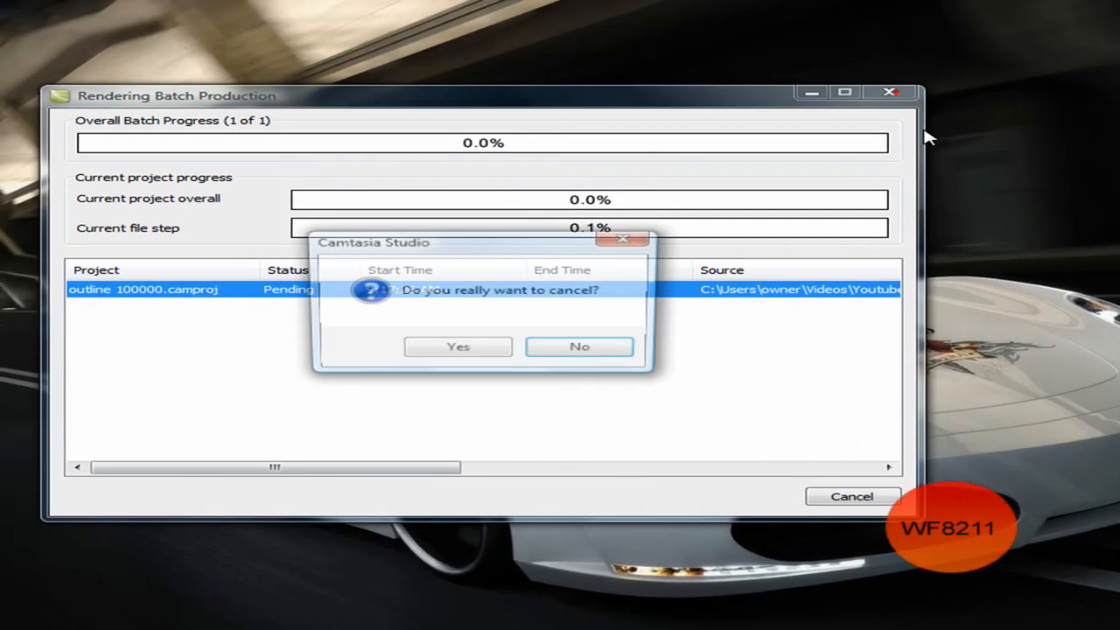
{"action": "left_click", "coordinate": [459, 352]}
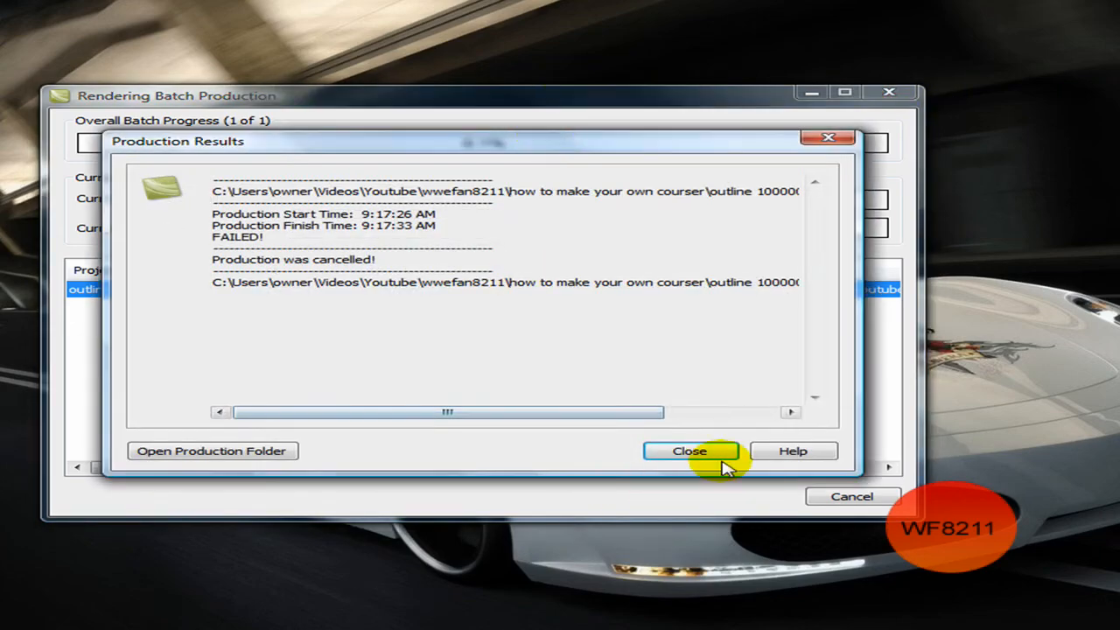
{"action": "left_click", "coordinate": [712, 451]}
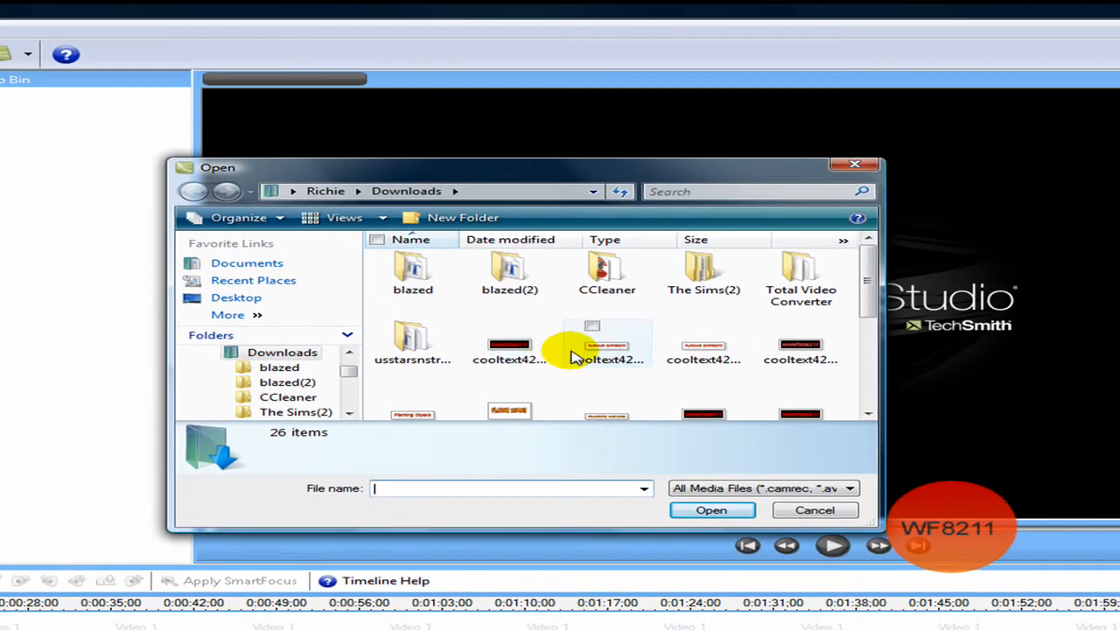
{"action": "left_click", "coordinate": [606, 349]}
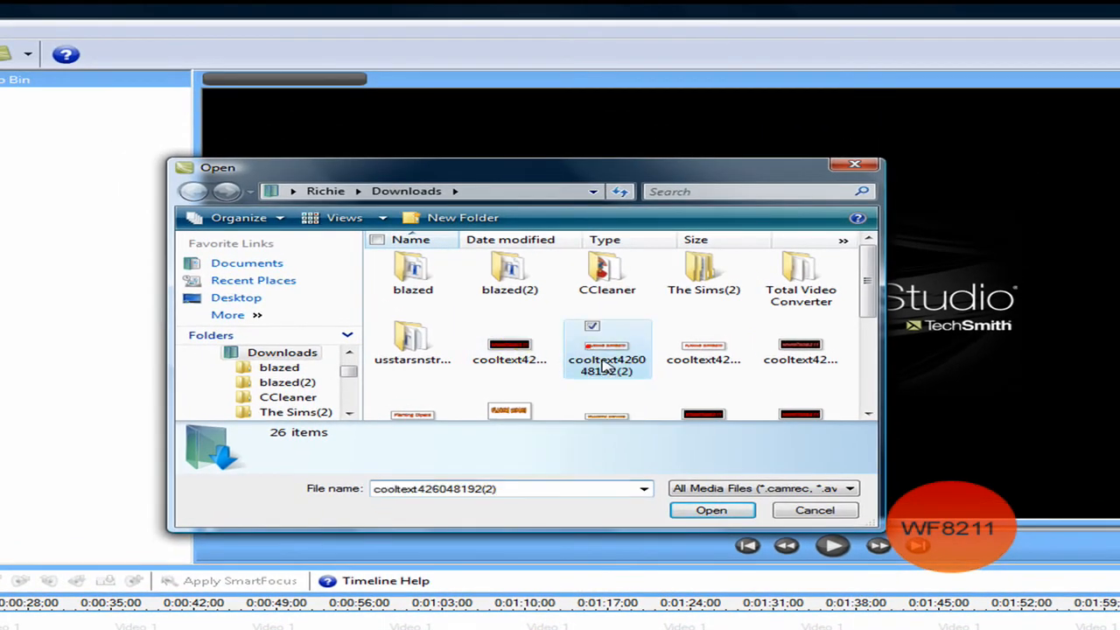
{"action": "left_click", "coordinate": [712, 511]}
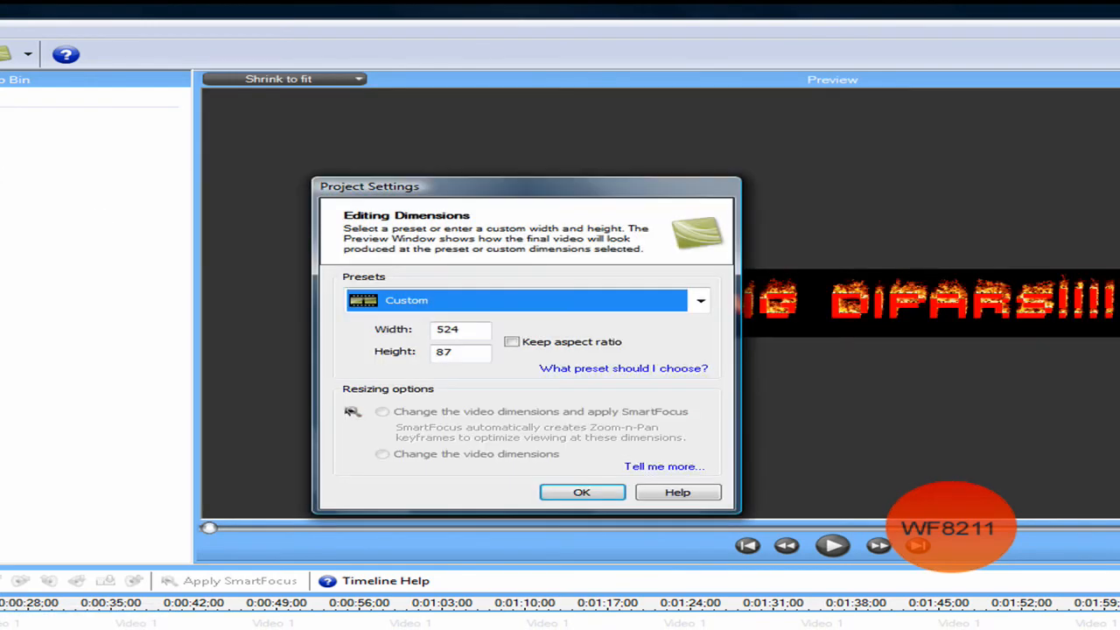
{"action": "left_click", "coordinate": [582, 492]}
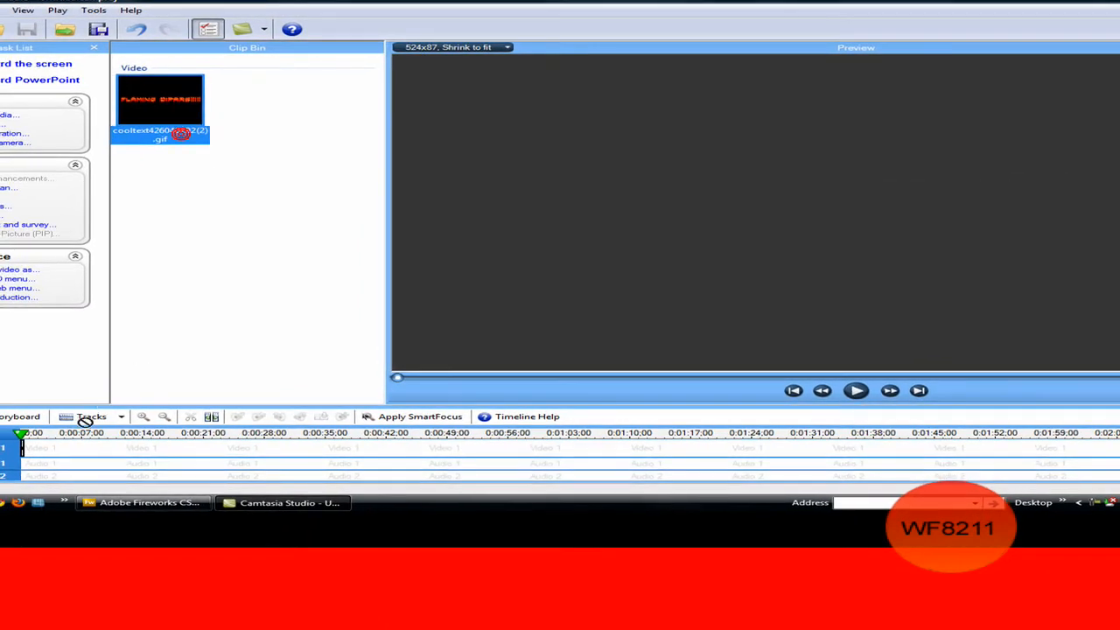
Place the imported flaming-text clip twice in a row on the Video 1 track and play the timeline.
{"action": "left_click_drag", "start_coordinate": [85, 422], "coordinate": [58, 451]}
{"action": "left_click_drag", "start_coordinate": [178, 113], "coordinate": [187, 366]}
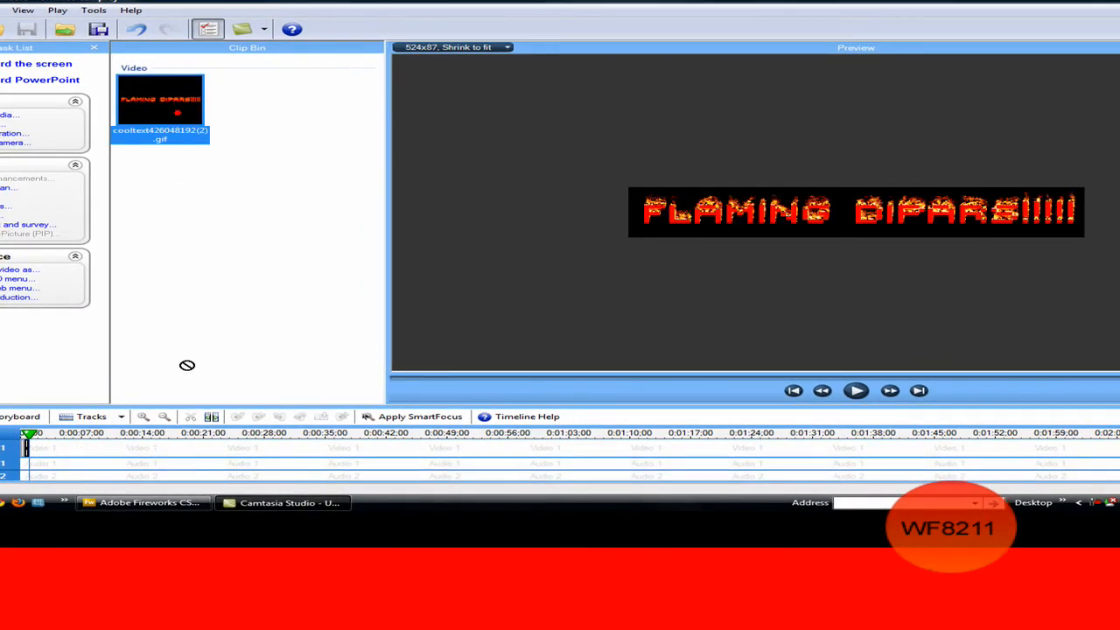
{"action": "left_click_drag", "start_coordinate": [108, 464], "coordinate": [110, 452]}
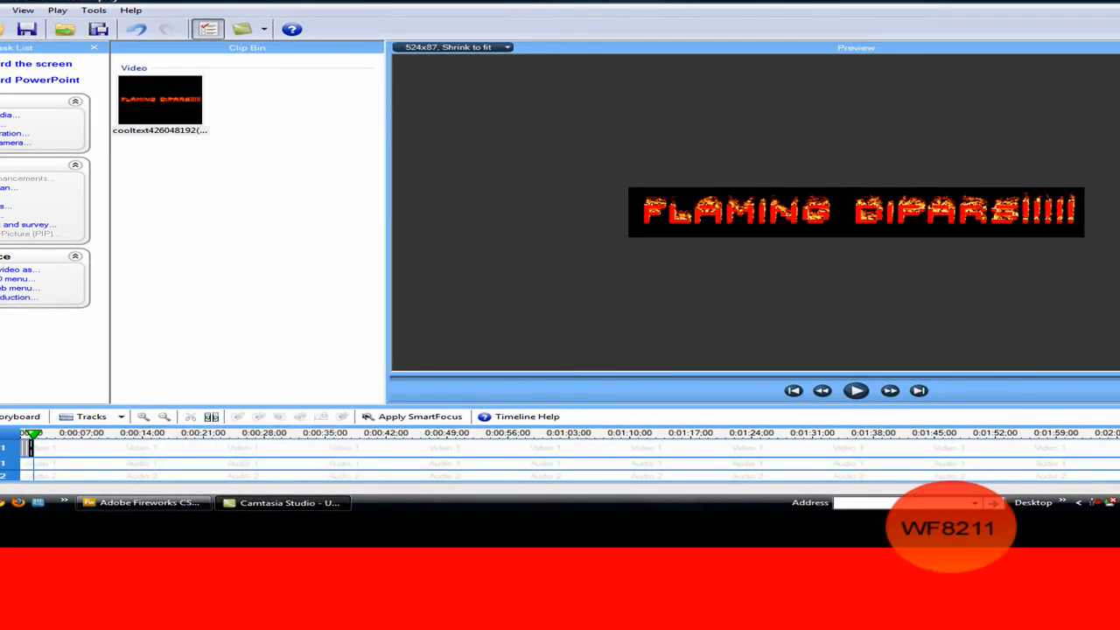
{"action": "left_click", "coordinate": [857, 391]}
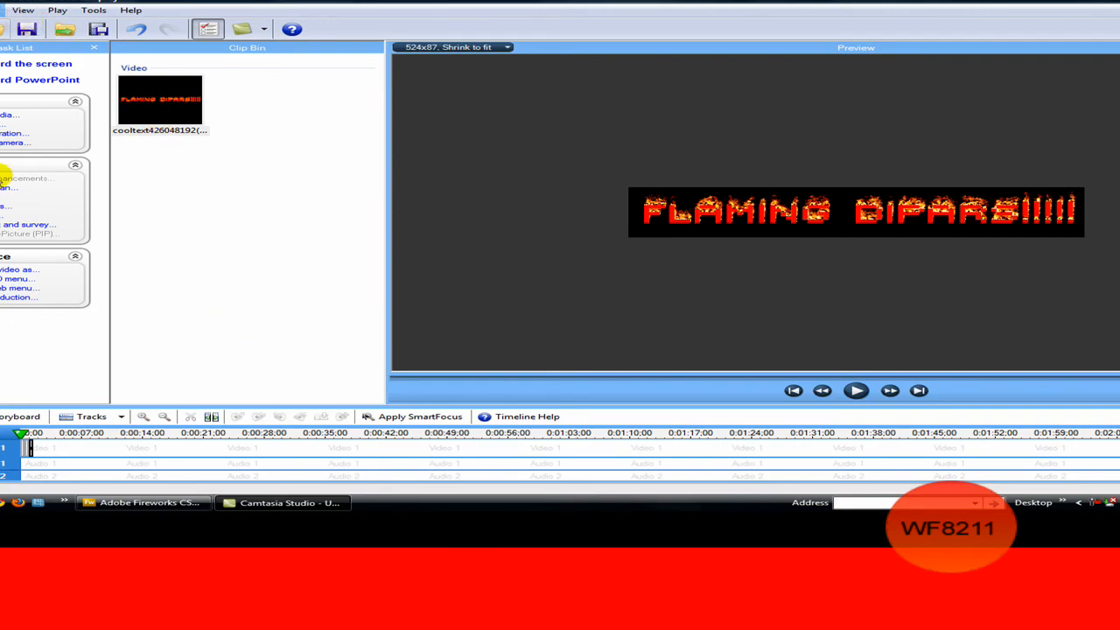
Begin producing the video with the example3 preset, accepting its difference from the project settings.
{"action": "left_click", "coordinate": [13, 273]}
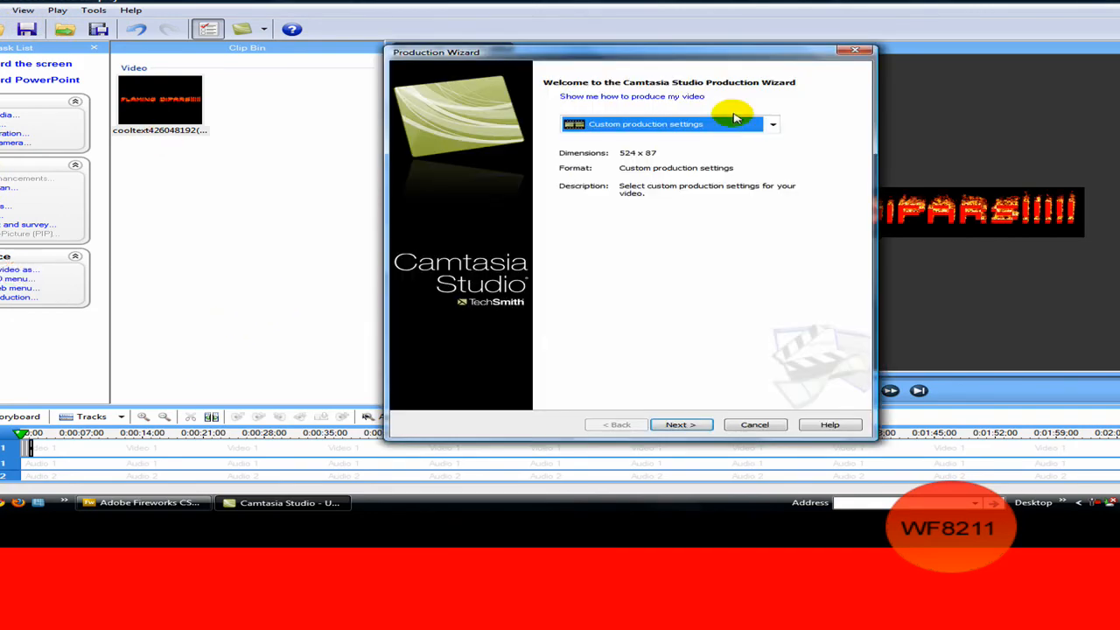
{"action": "left_click", "coordinate": [735, 121]}
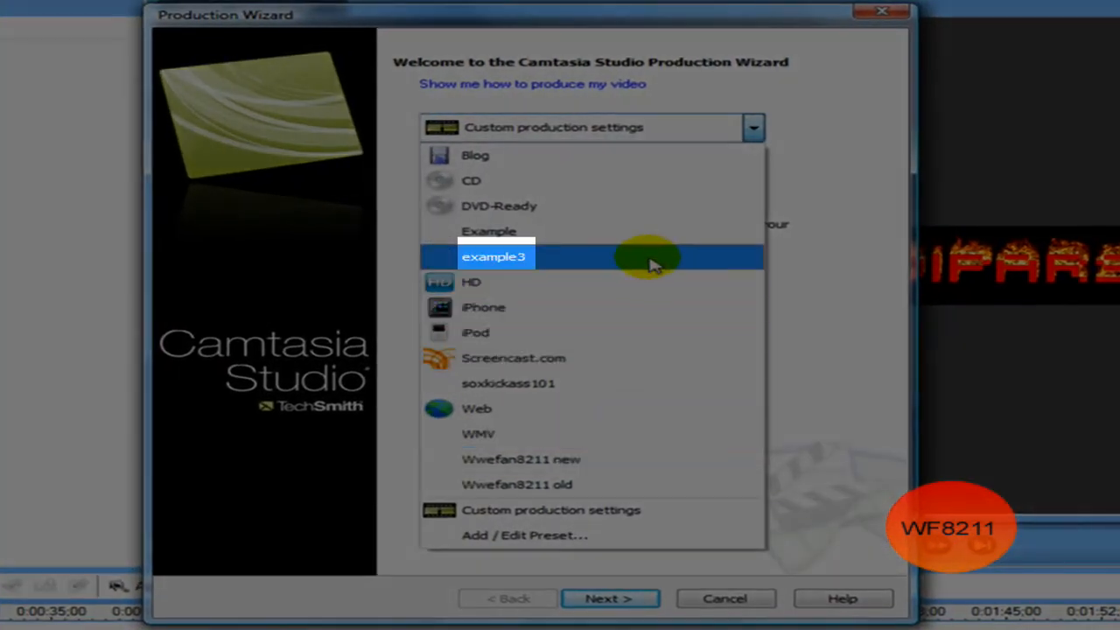
{"action": "left_click", "coordinate": [652, 265]}
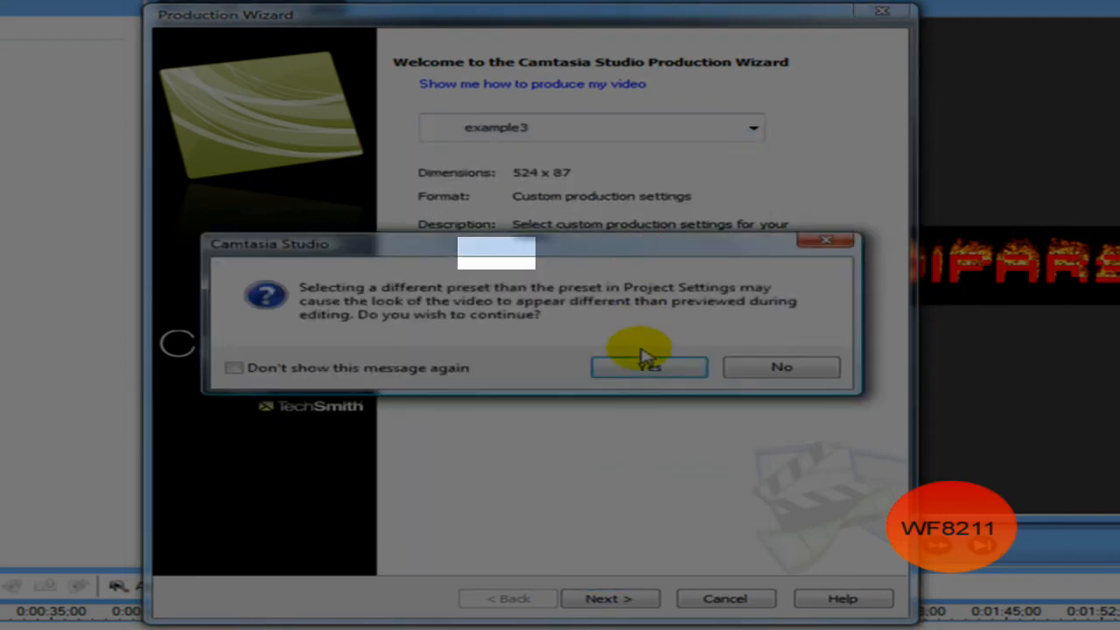
{"action": "left_click", "coordinate": [648, 368]}
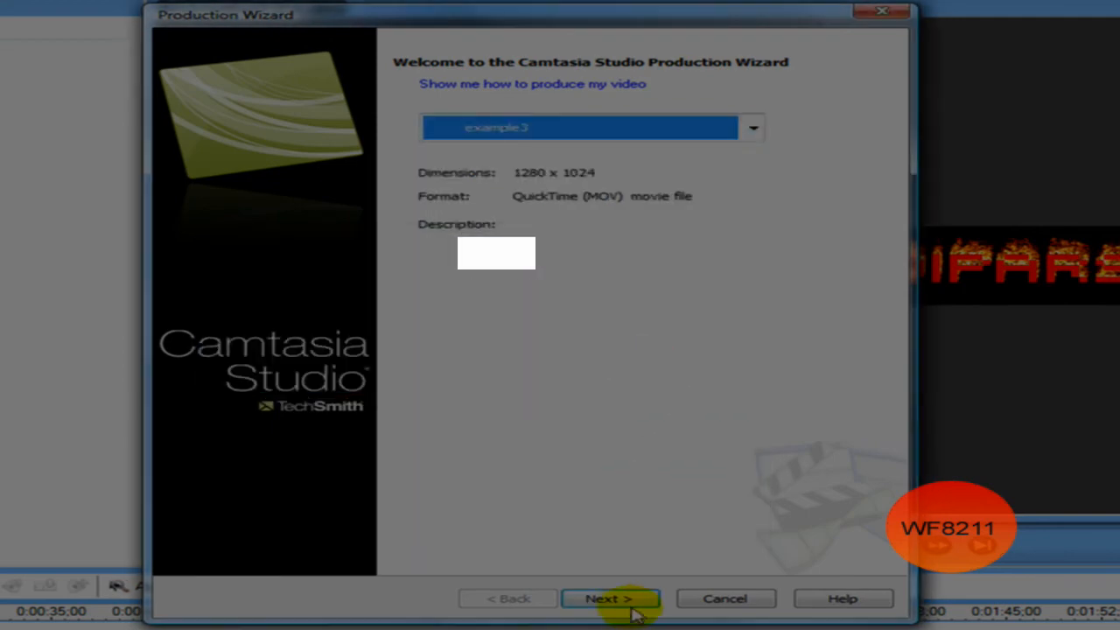
{"action": "left_click", "coordinate": [623, 600]}
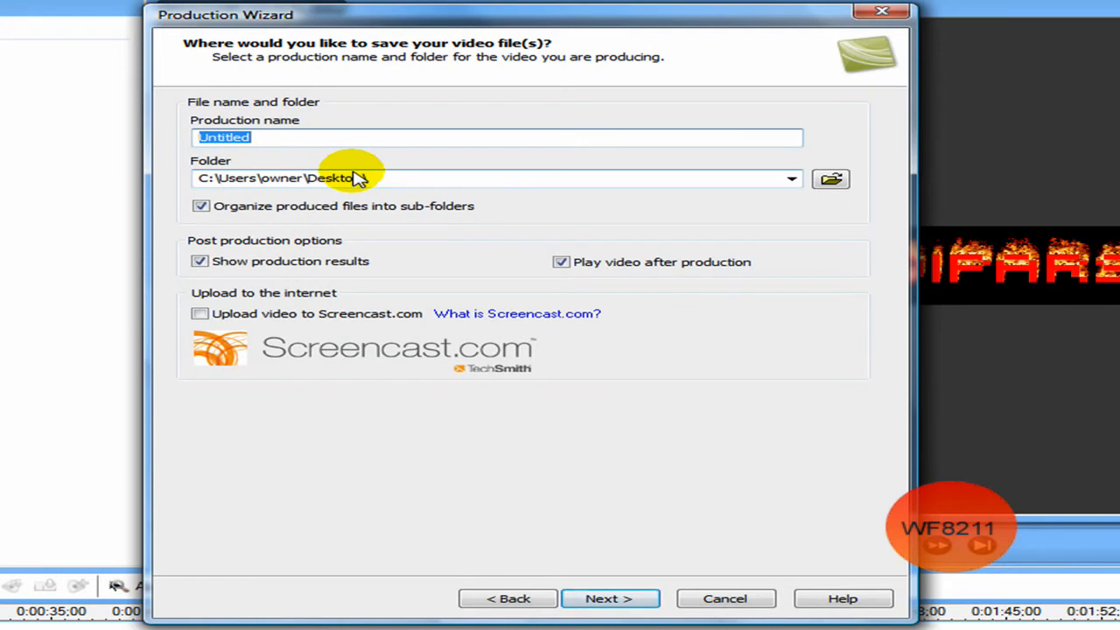
Name the production example, render it to the Desktop folder and finish the production.
{"action": "type", "text": "example"}
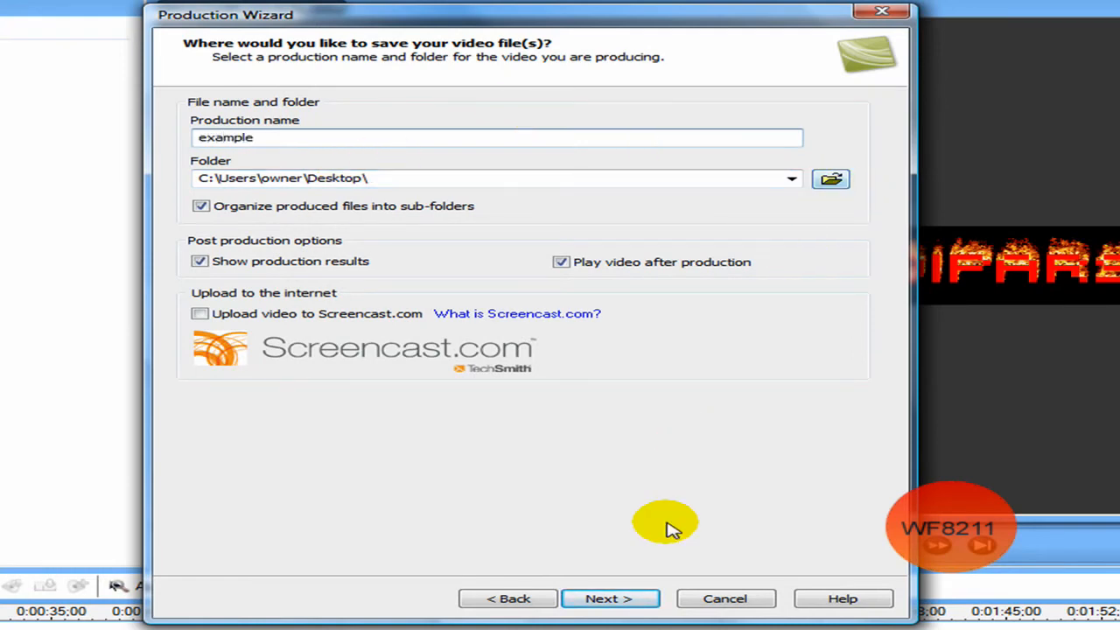
{"action": "left_click", "coordinate": [625, 598]}
{"action": "left_click", "coordinate": [625, 599]}
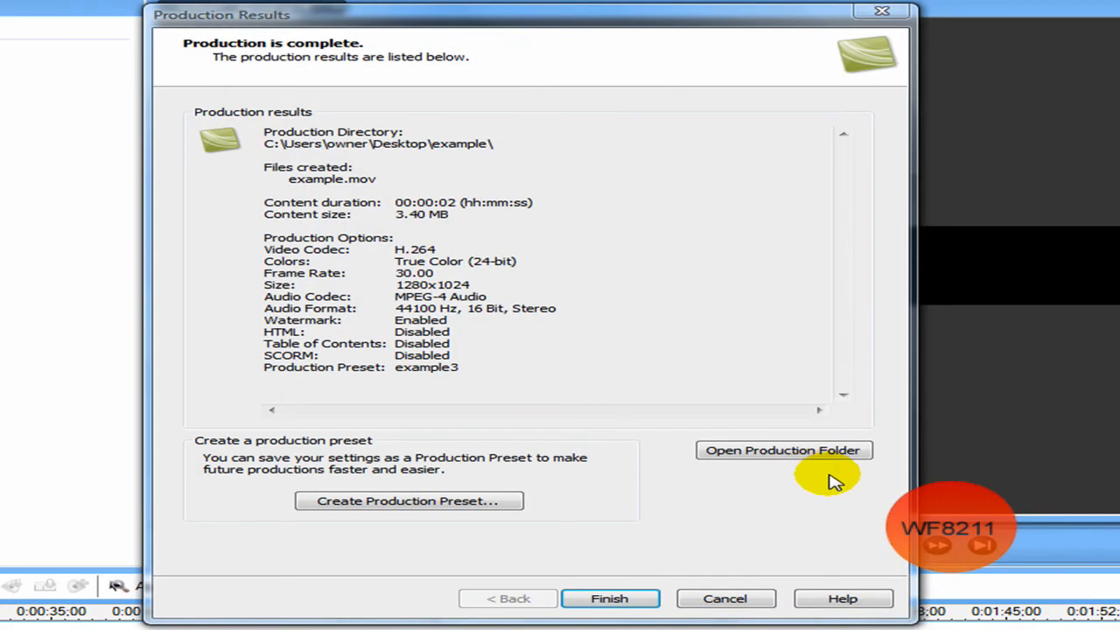
{"action": "left_click", "coordinate": [637, 602]}
{"action": "left_click", "coordinate": [632, 607]}
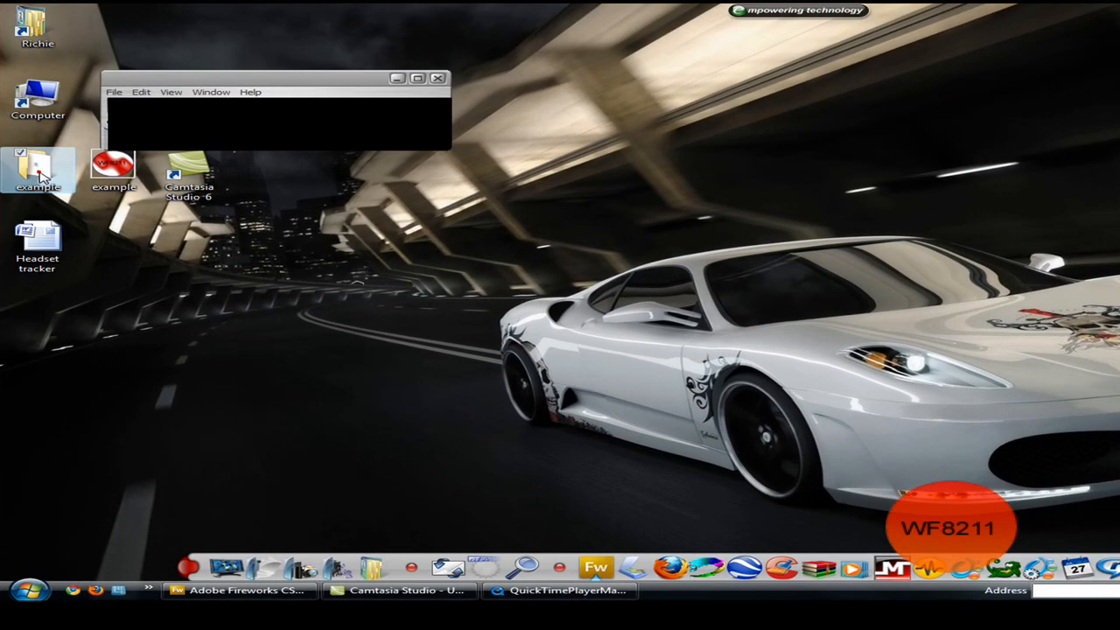
View the produced example video in QuickTime Player to check its watermark, then close the player.
{"action": "left_click", "coordinate": [884, 226]}
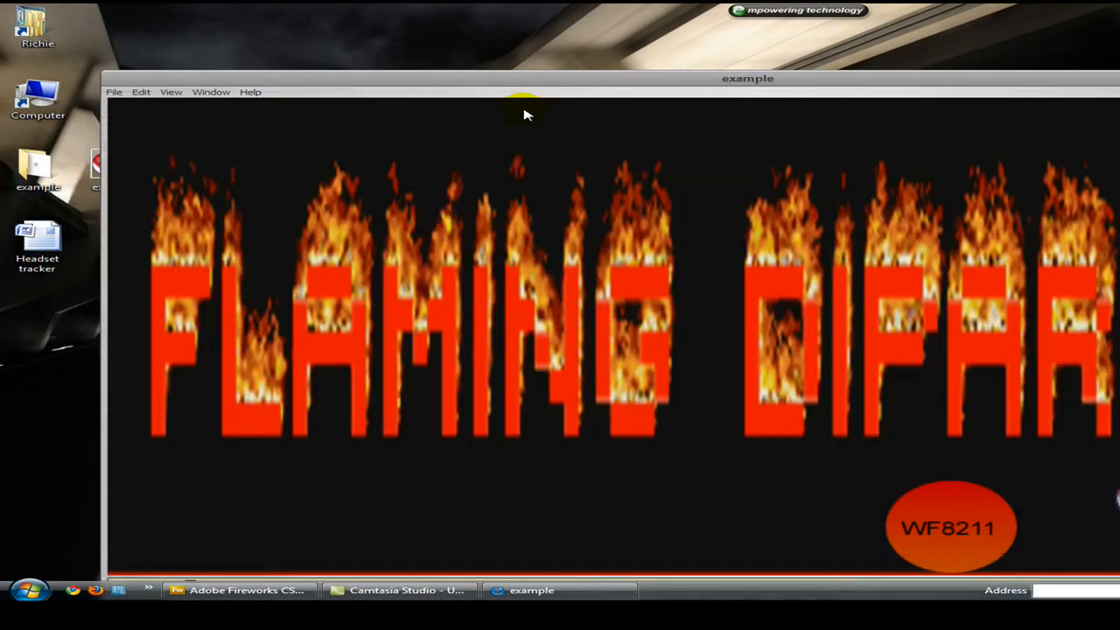
{"action": "left_click_drag", "start_coordinate": [549, 84], "coordinate": [561, 57]}
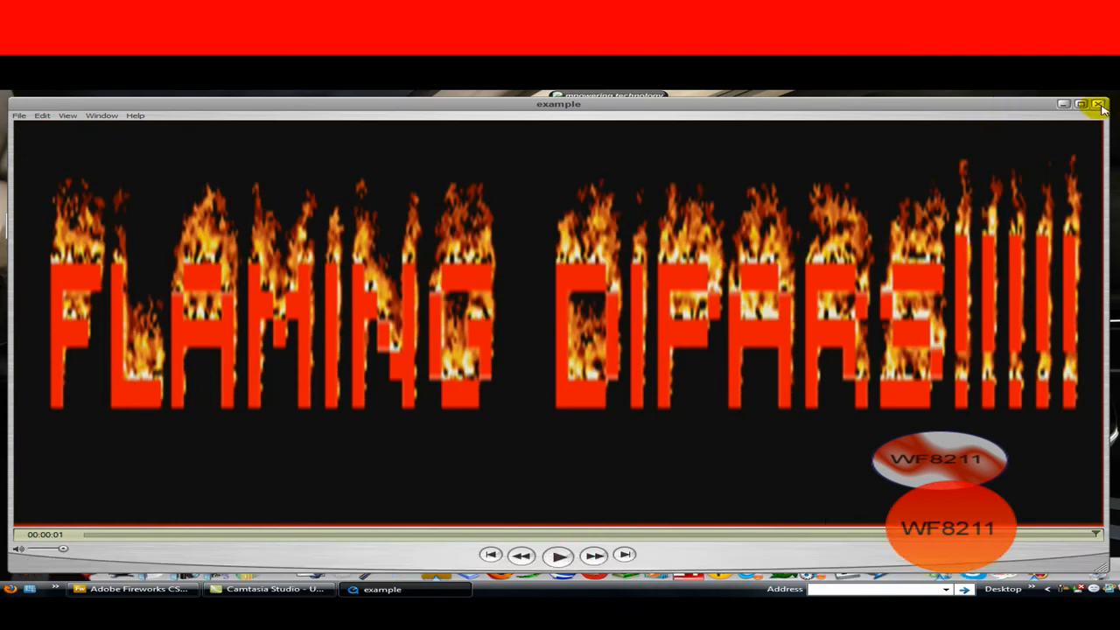
{"action": "left_click_drag", "start_coordinate": [610, 107], "coordinate": [131, 95]}
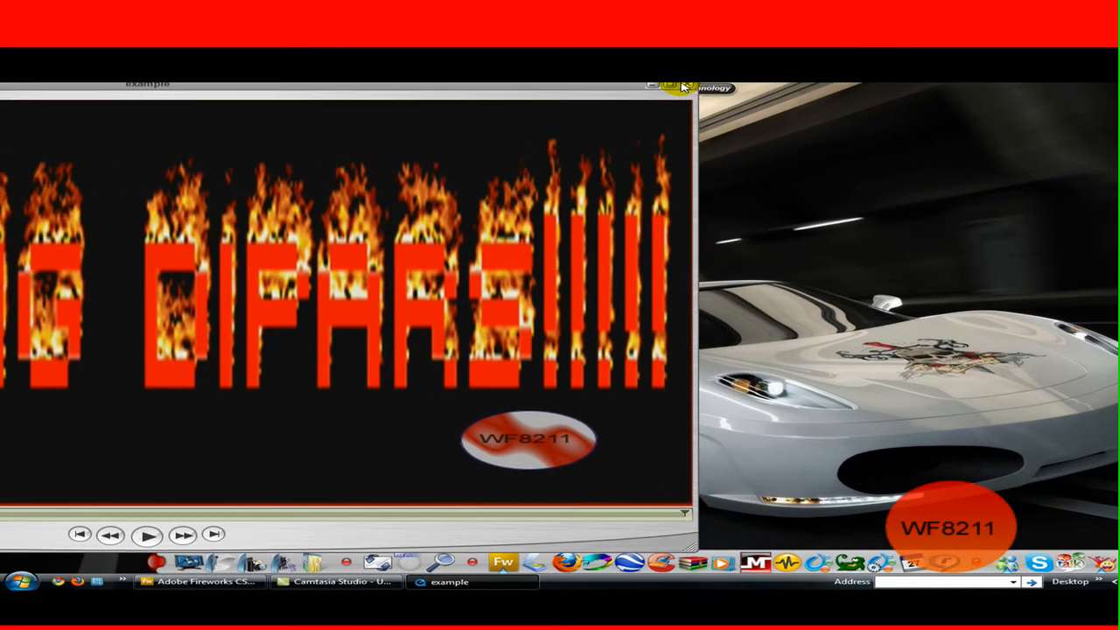
{"action": "left_click", "coordinate": [685, 87]}
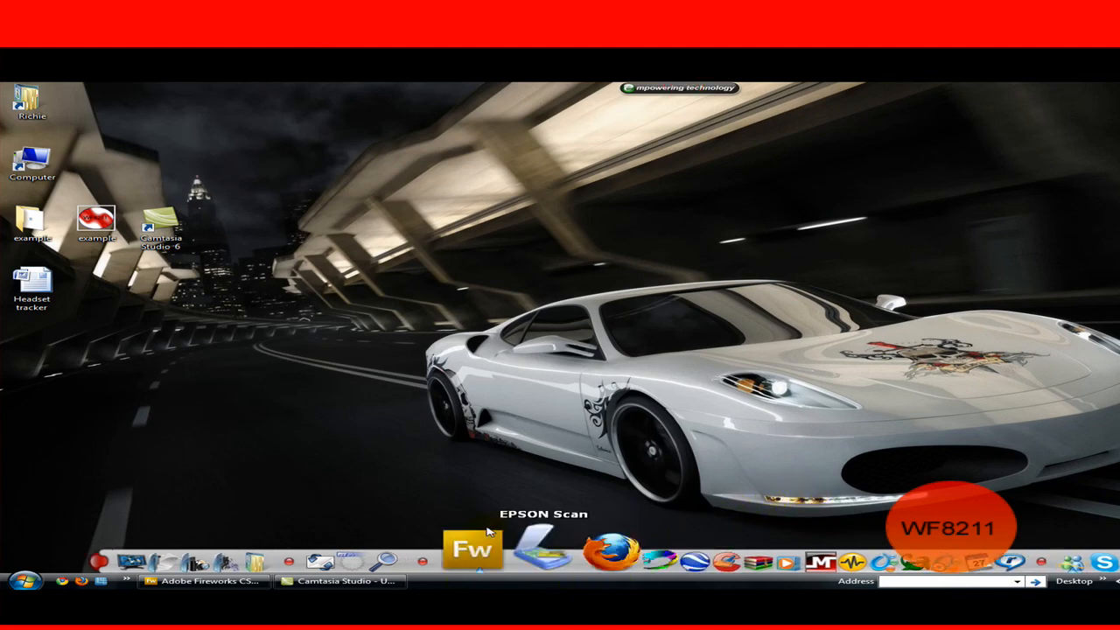
Switch back to Camtasia Studio and close it without saving the untitled project.
{"action": "left_click", "coordinate": [317, 582]}
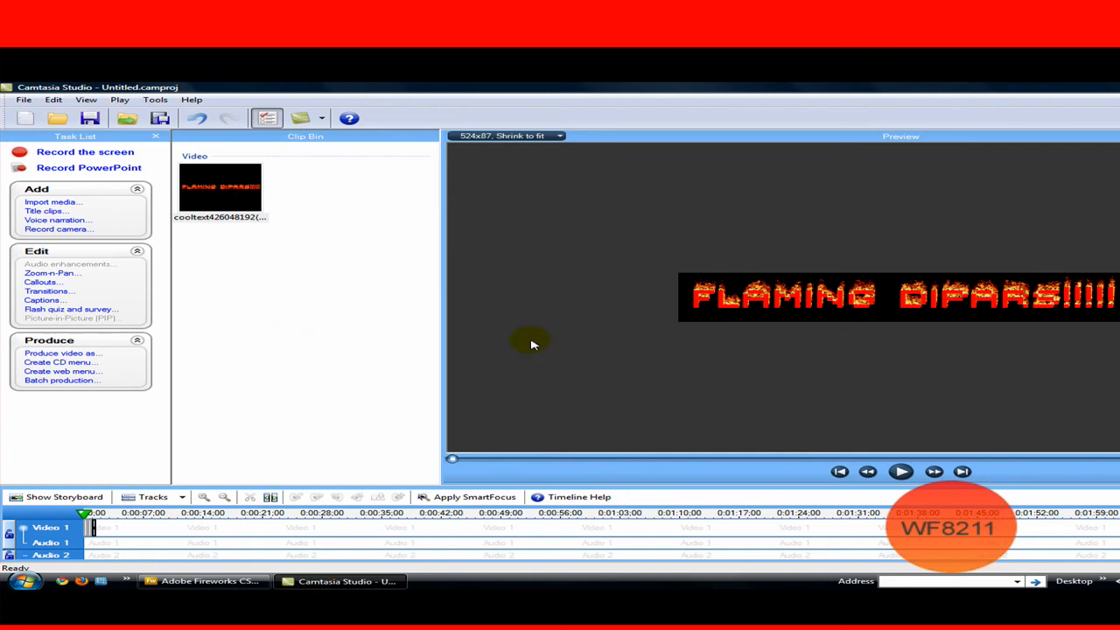
{"action": "key", "text": "alt+F4"}
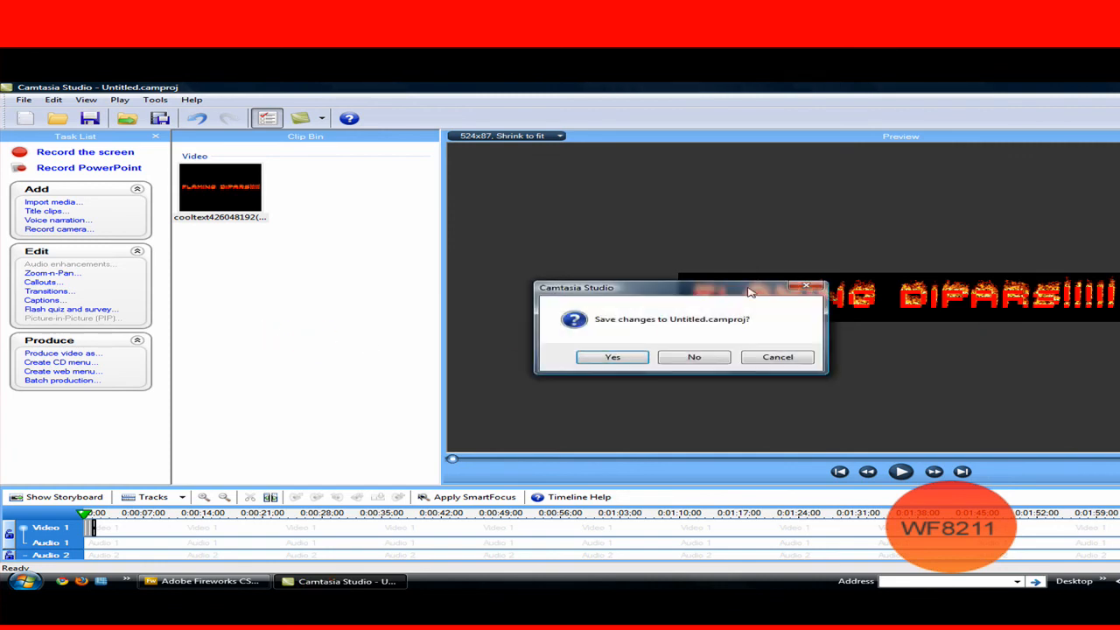
{"action": "left_click", "coordinate": [702, 359]}
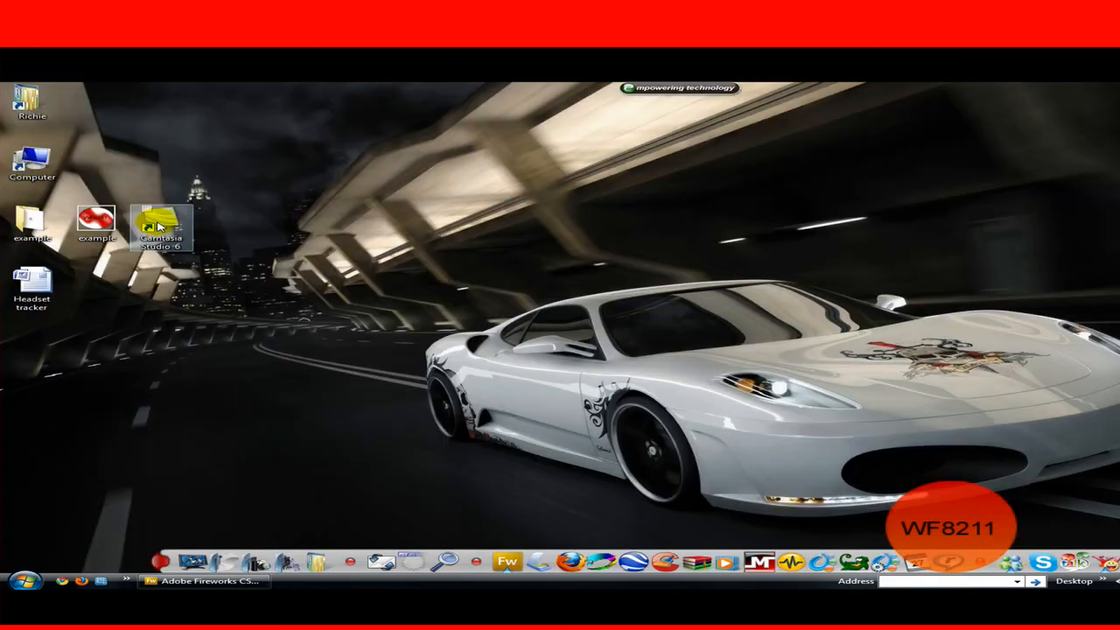
Move the Camtasia Studio 6 shortcut and the example image side by side onto the desktop's open road area.
{"action": "left_click_drag", "start_coordinate": [163, 230], "coordinate": [301, 317]}
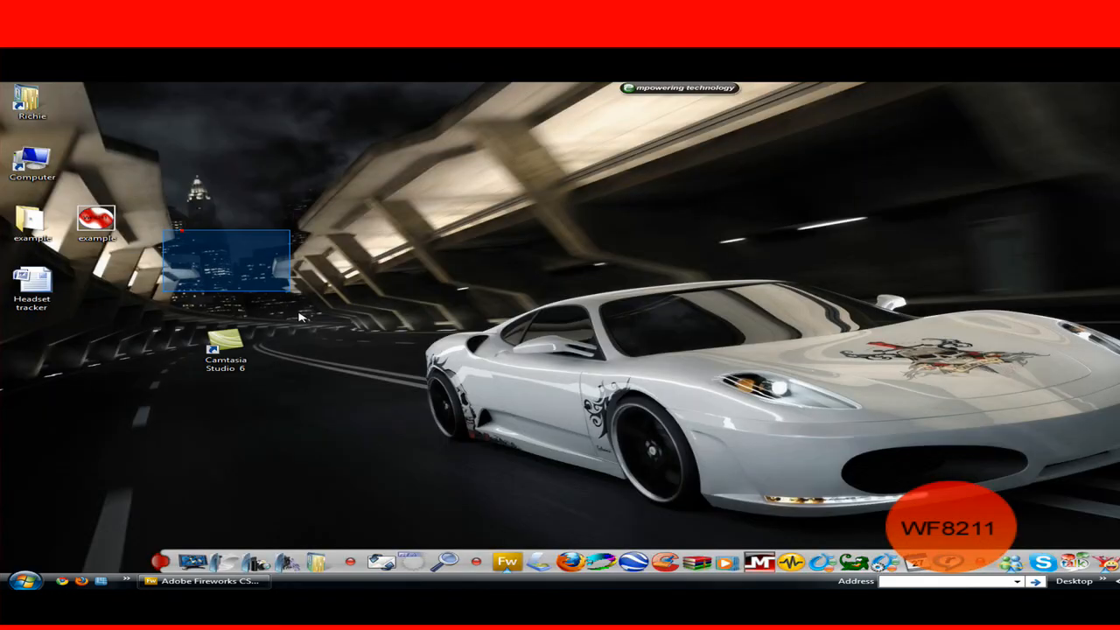
{"action": "left_click_drag", "start_coordinate": [97, 220], "coordinate": [285, 339]}
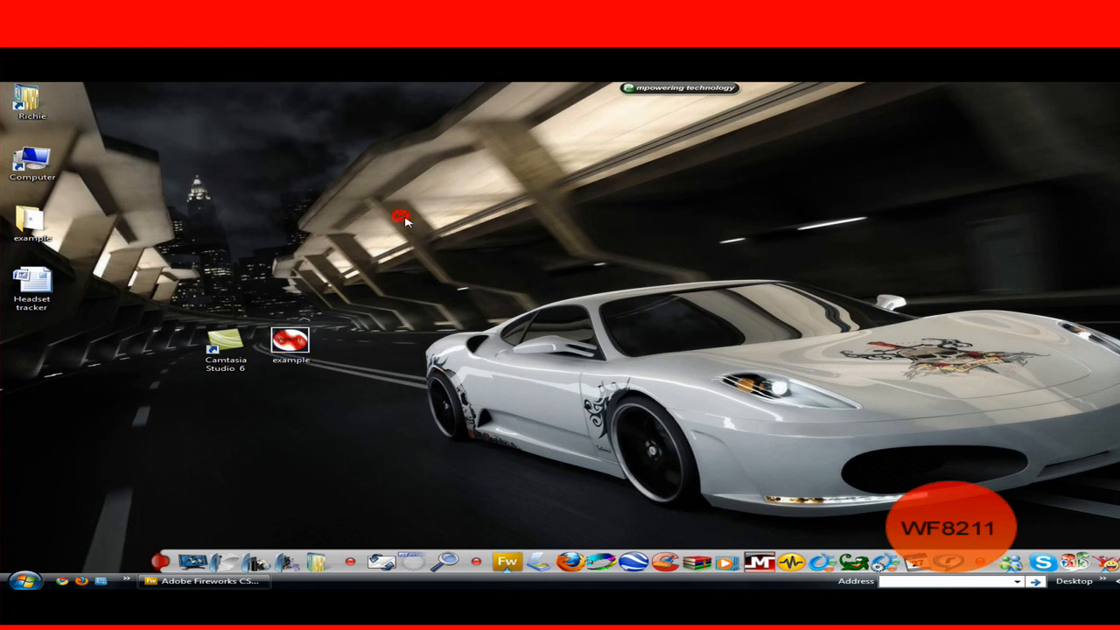